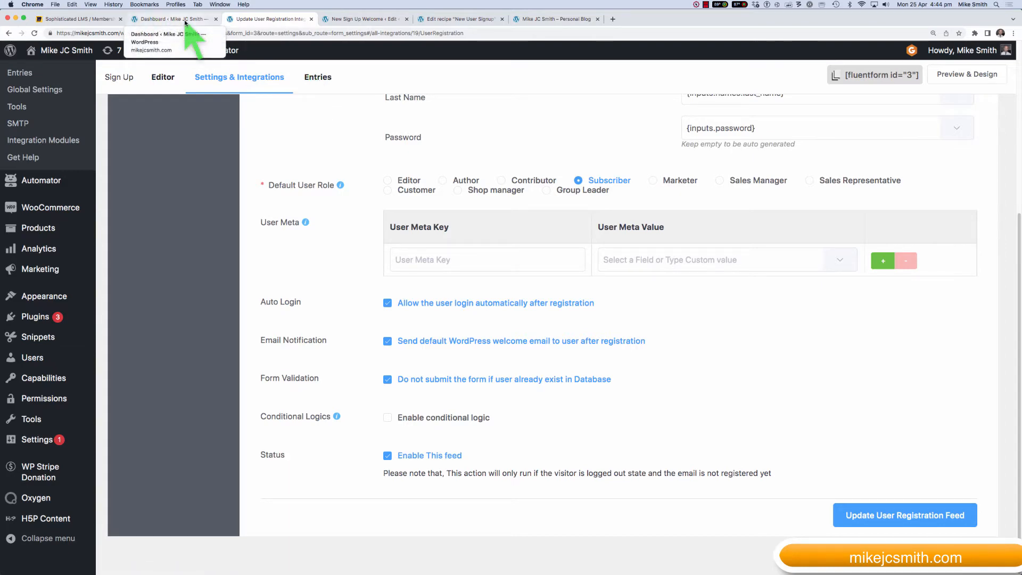
Examine the form plugin and CRM columns of the sign-up flow diagram on the Miro board
left_click(69, 20)
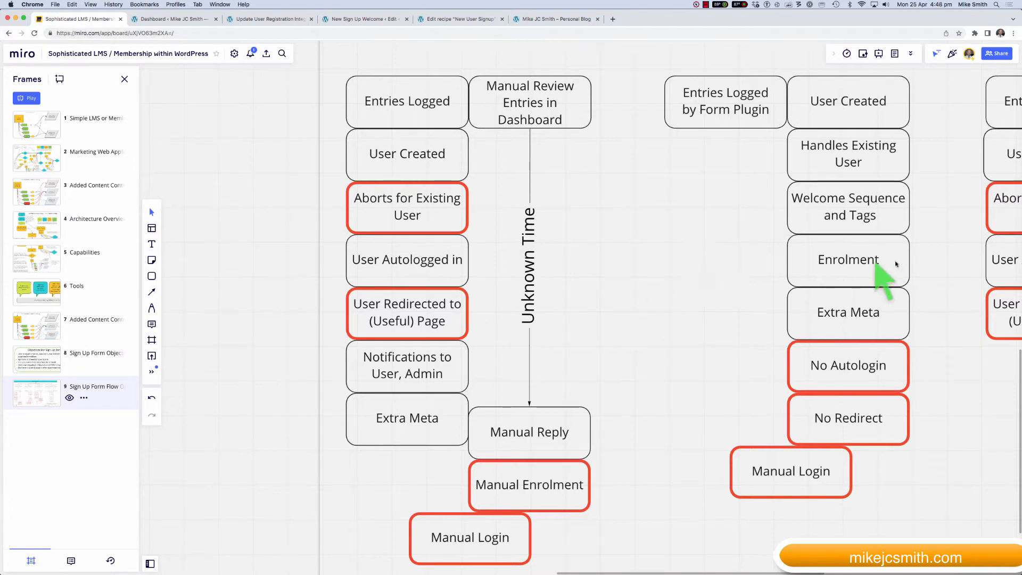
scroll(942, 258, "down", 2)
left_click_drag(944, 239, 863, 305)
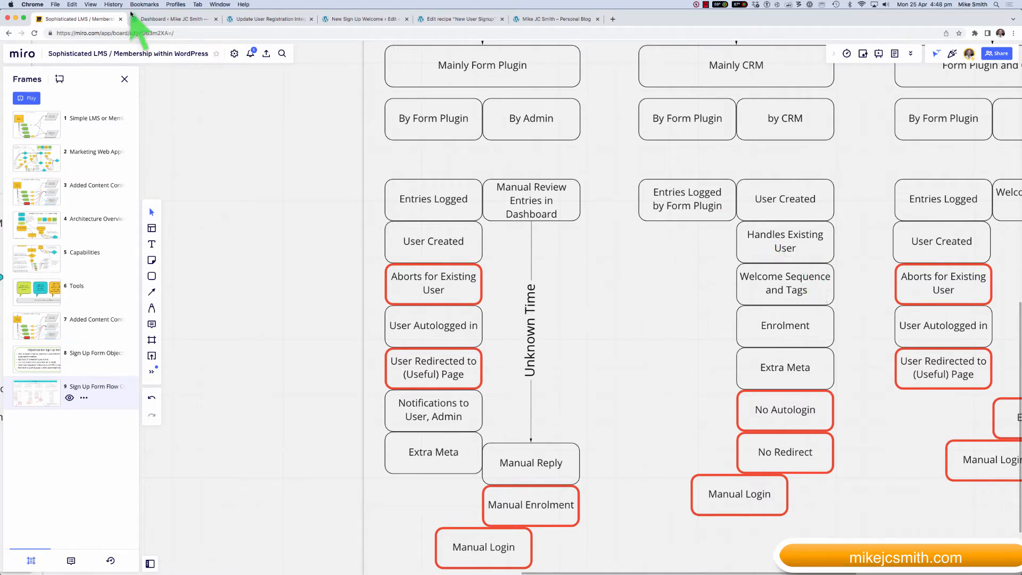
Review the steps of the New Sign Up Welcome funnel, from the new subscriber trigger through Send Confirmation Email
left_click(354, 21)
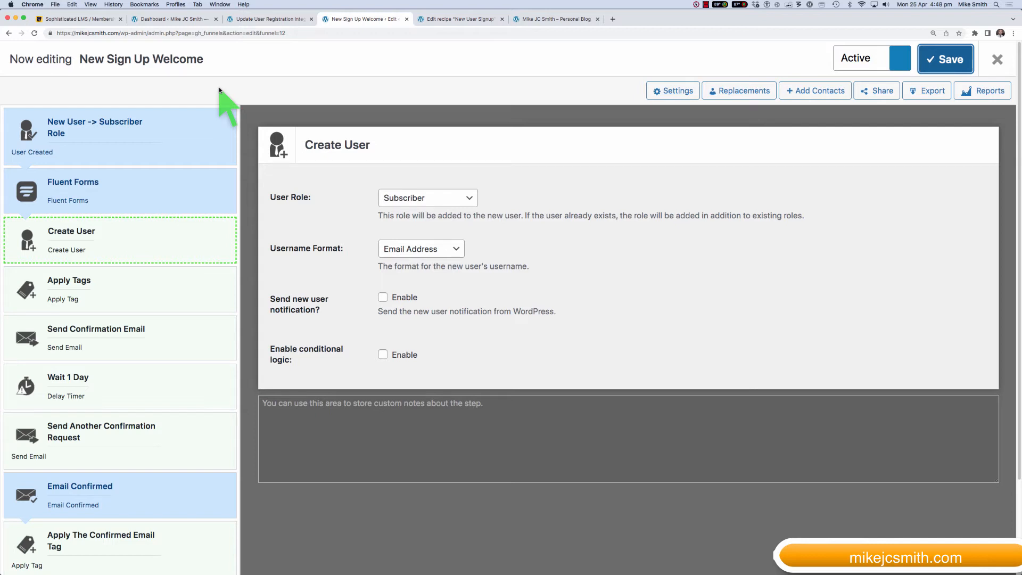
left_click(168, 143)
left_click(167, 182)
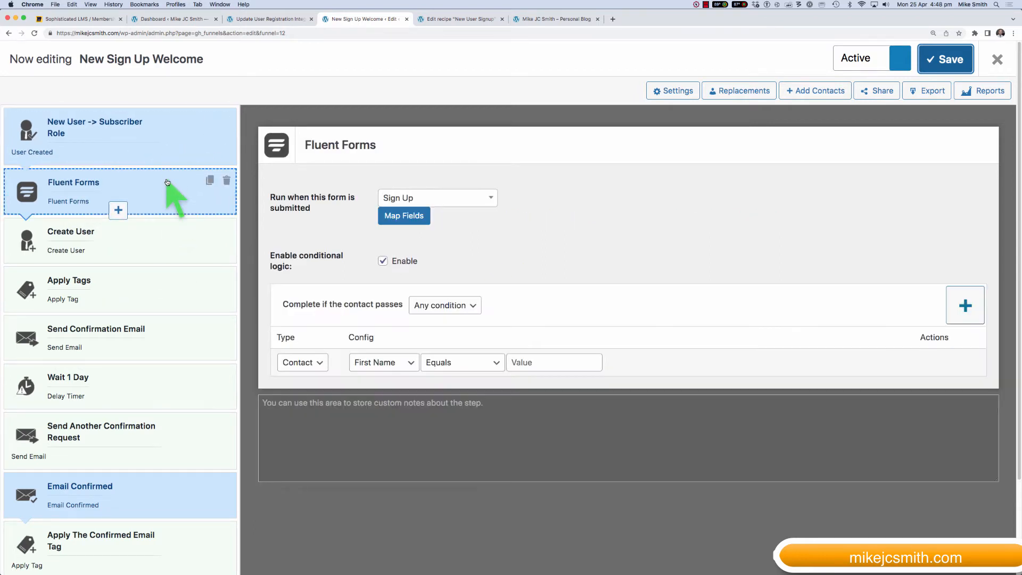
left_click(167, 238)
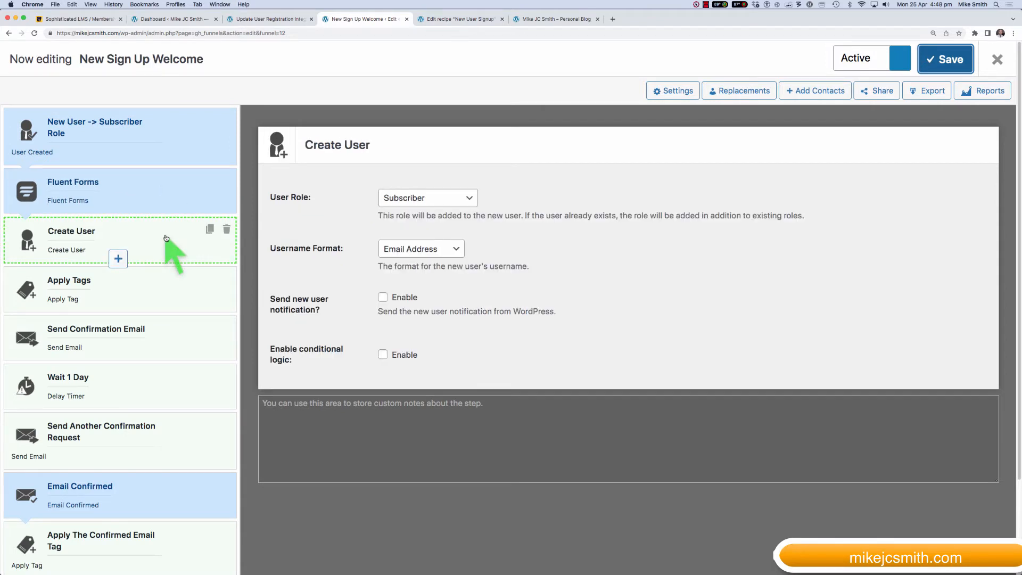
left_click(167, 288)
left_click(166, 337)
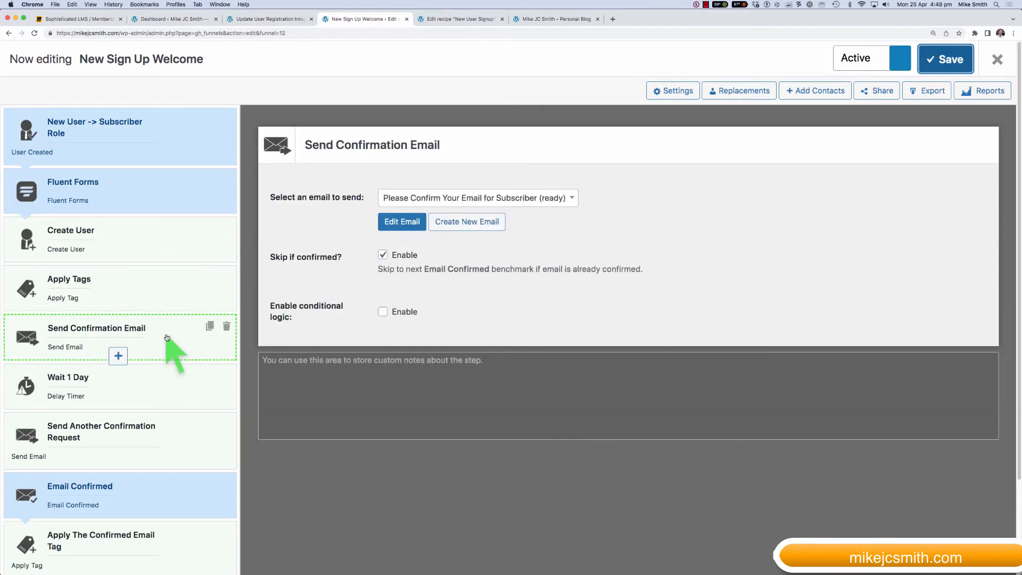
scroll(169, 376, "down", 3)
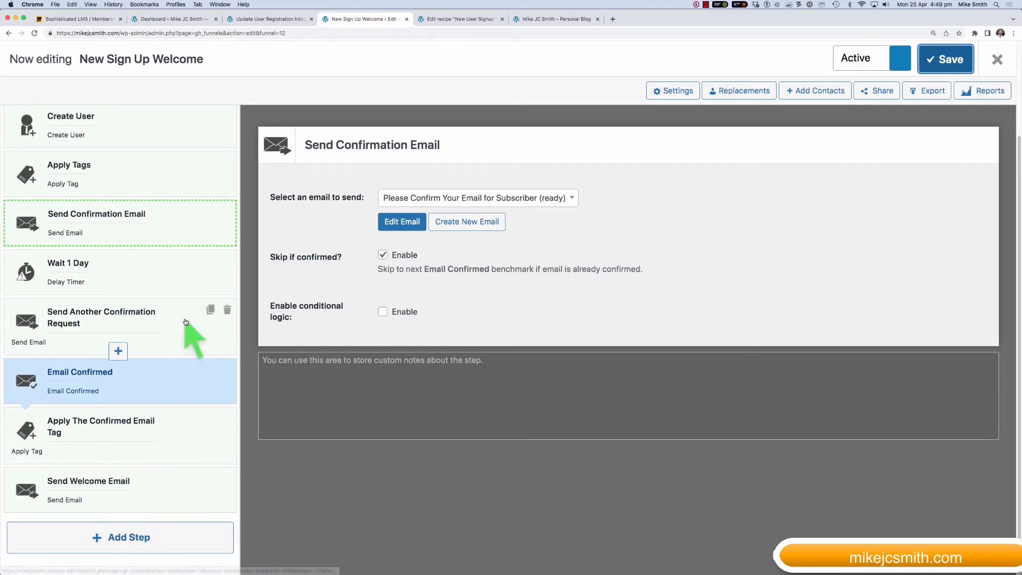
scroll(186, 322, "up", 3)
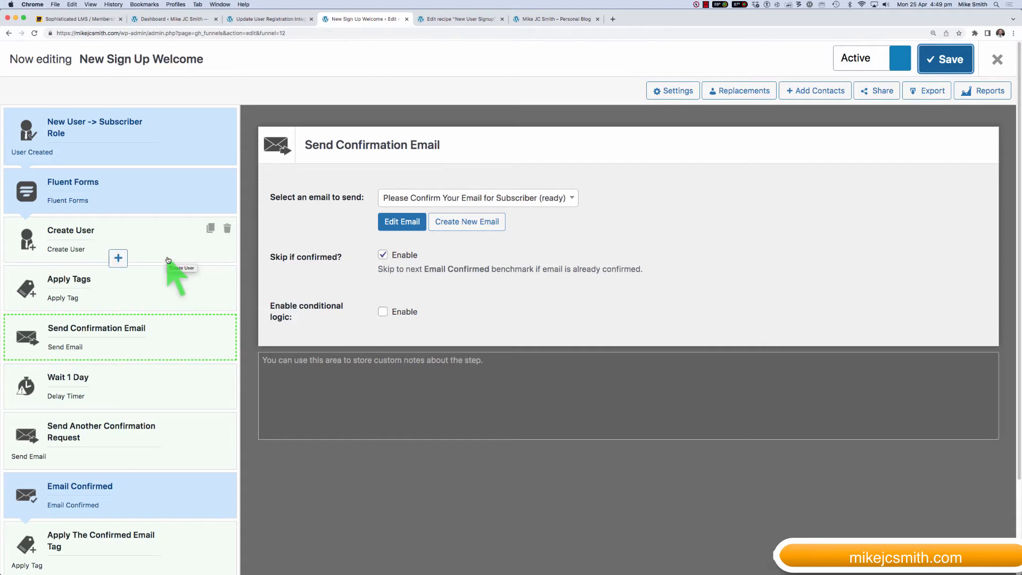
Check which form triggers the Fluent Forms benchmark and how its fields are mapped
left_click(153, 188)
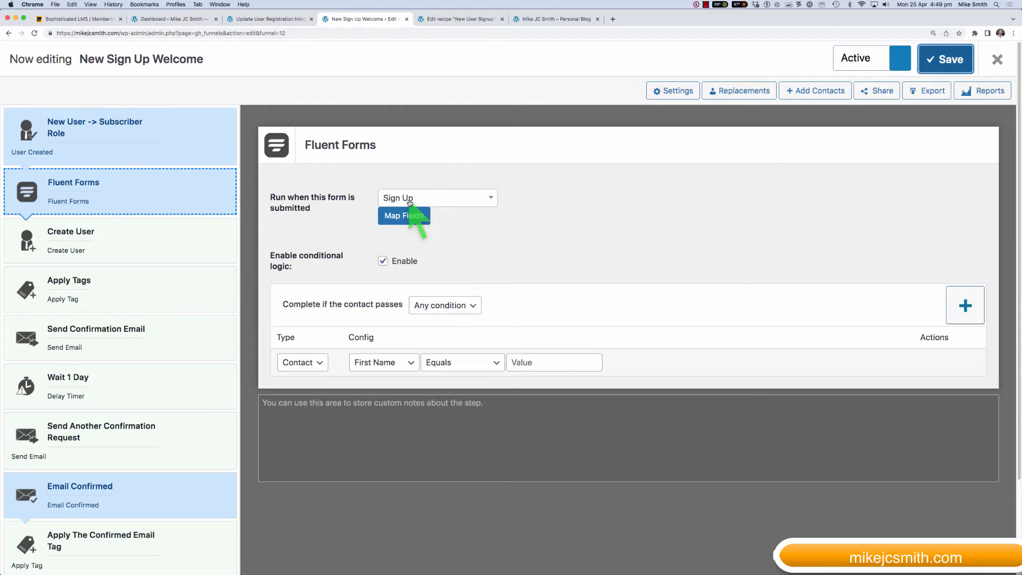
left_click(480, 201)
left_click(439, 241)
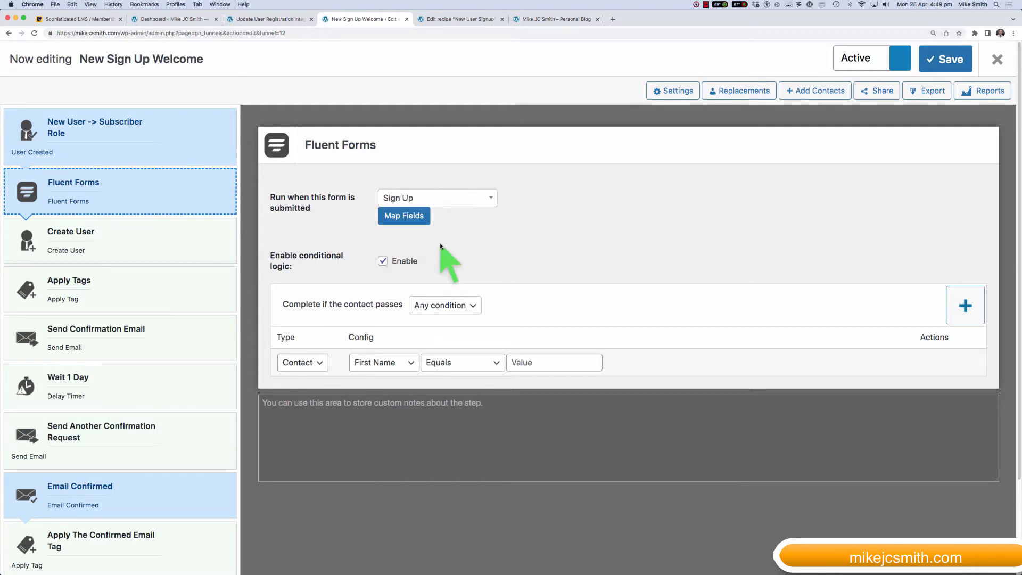
left_click(405, 217)
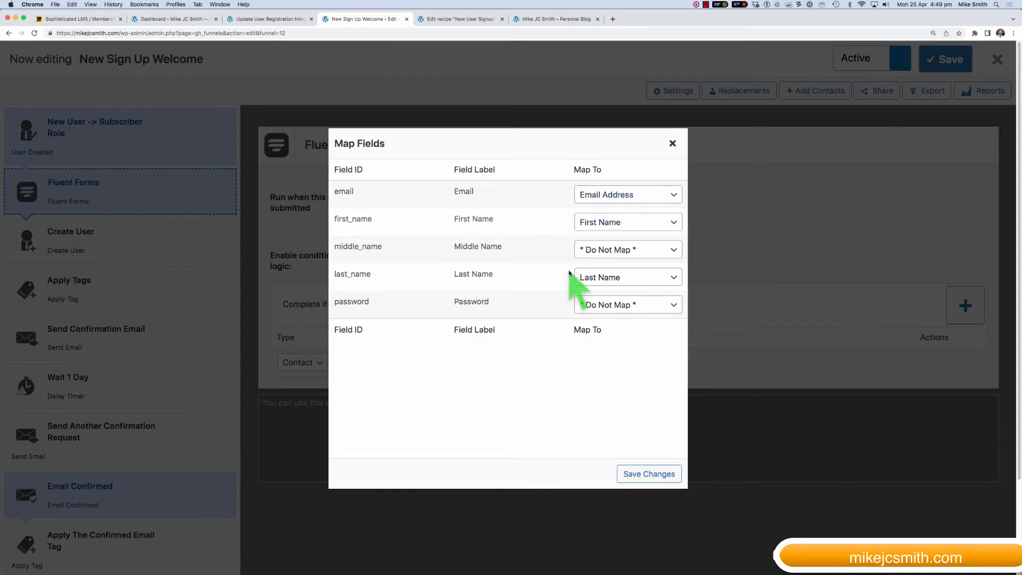
left_click(672, 143)
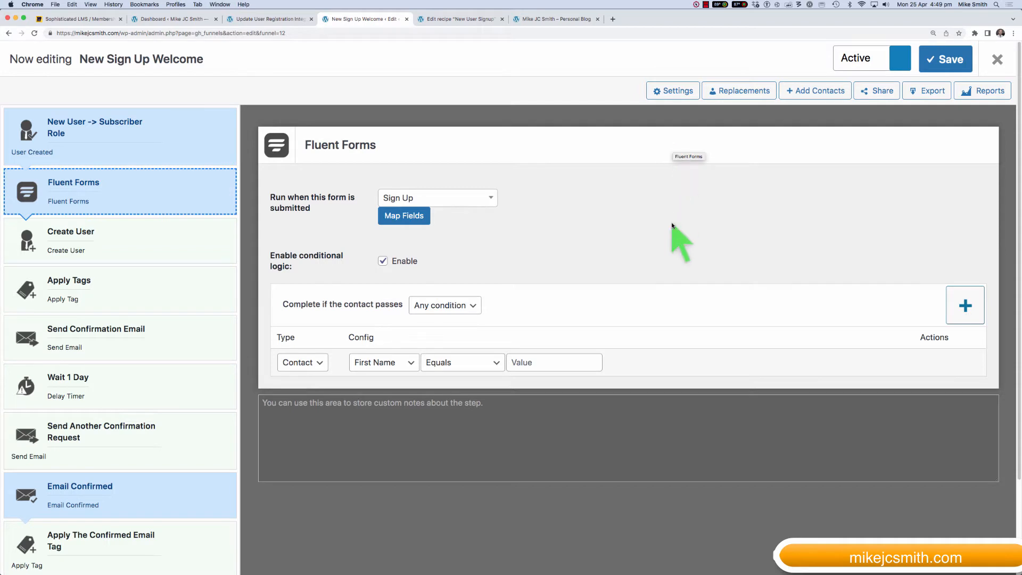
Inspect the Create User step's existing-user note, user role options and username format options
left_click(154, 240)
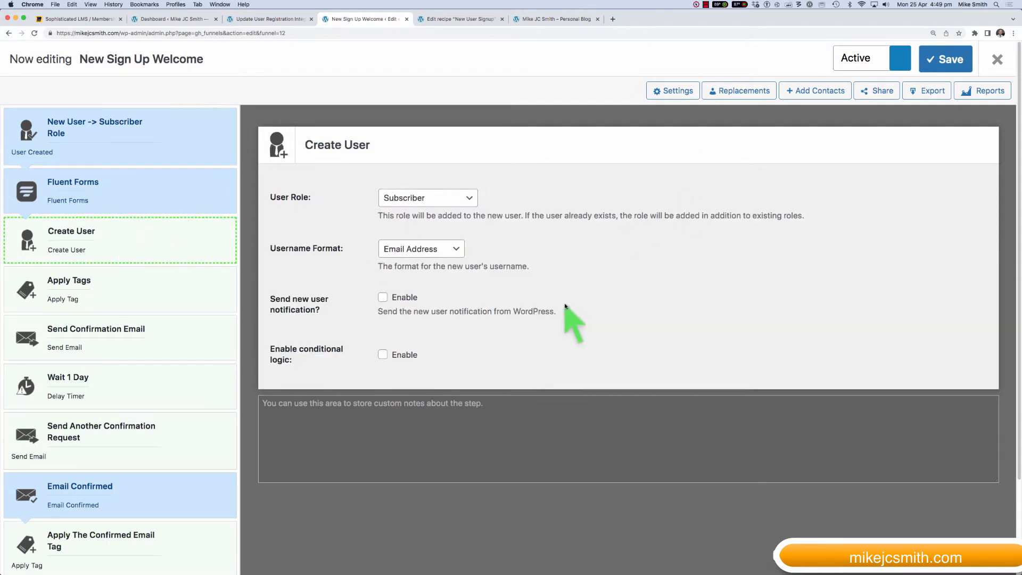
left_click_drag(525, 215, 612, 218)
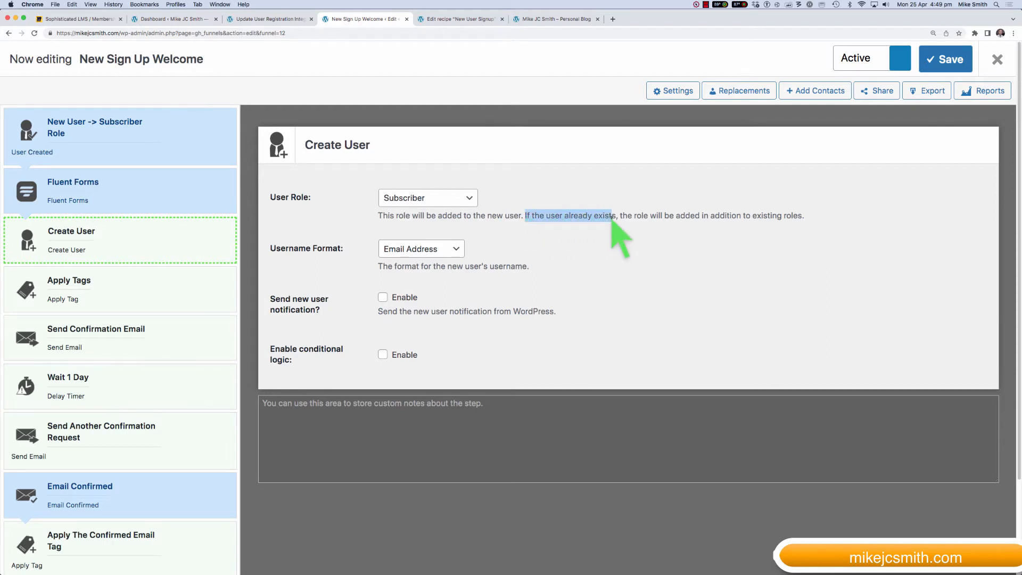
left_click(468, 198)
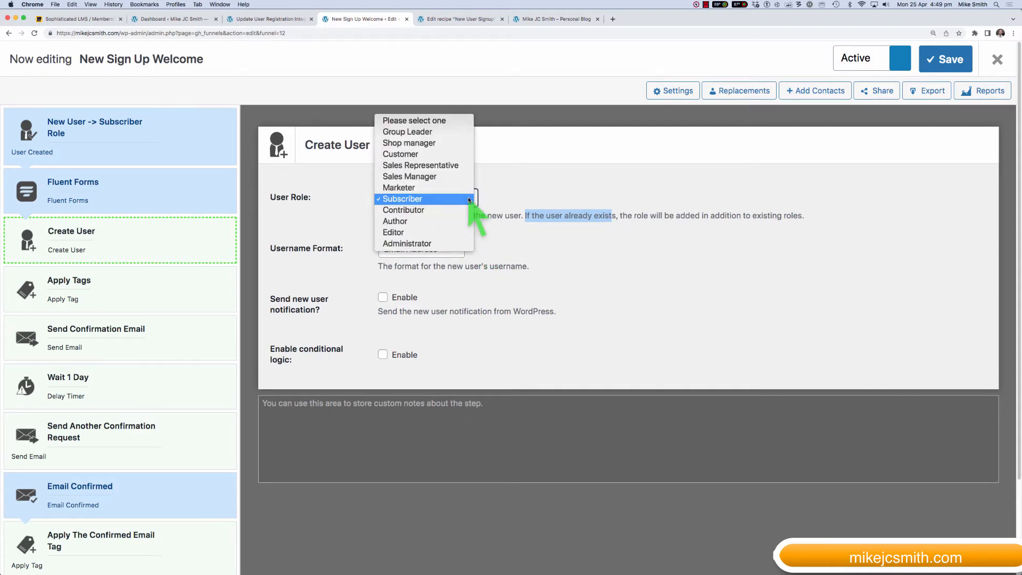
left_click(468, 199)
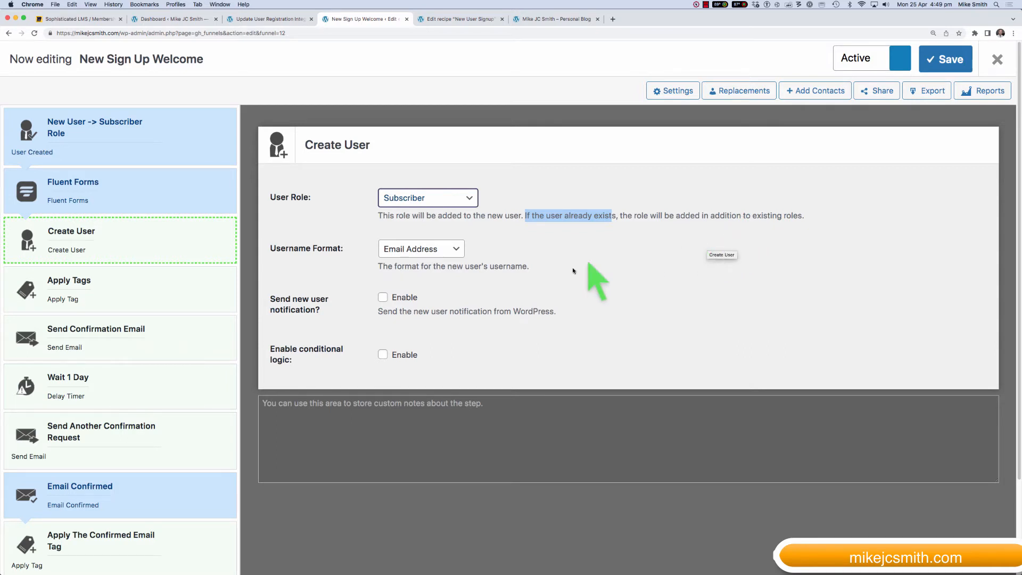
left_click(456, 250)
left_click(456, 250)
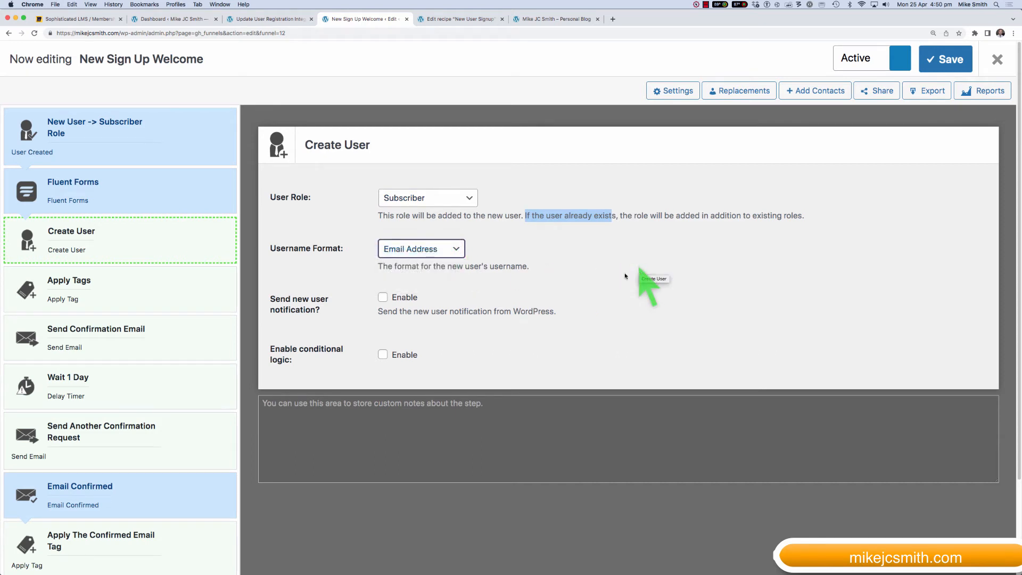
Try the new user notification and conditional logic options of the Create User step, turning each back off
left_click(382, 298)
left_click(383, 298)
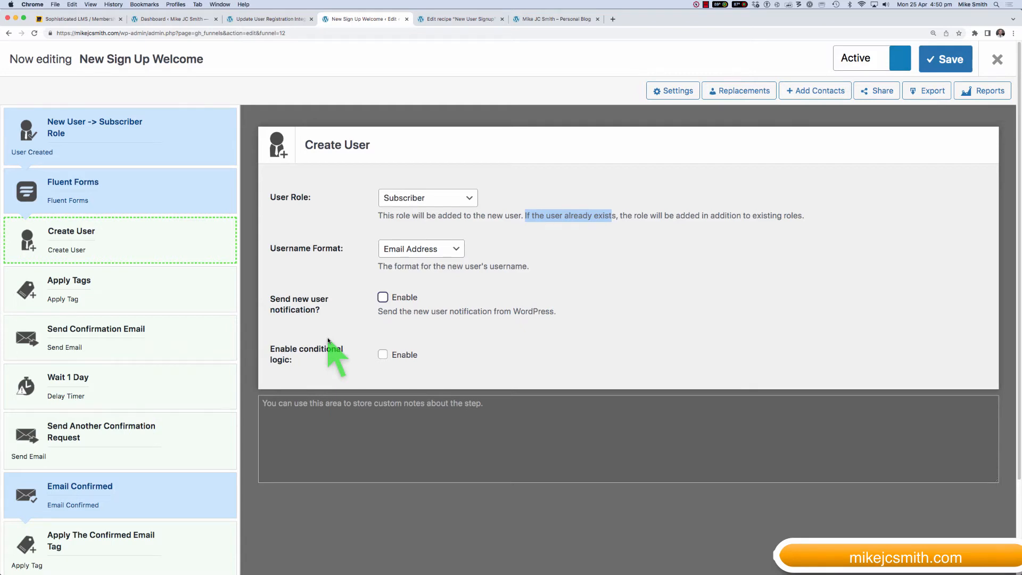
left_click(383, 355)
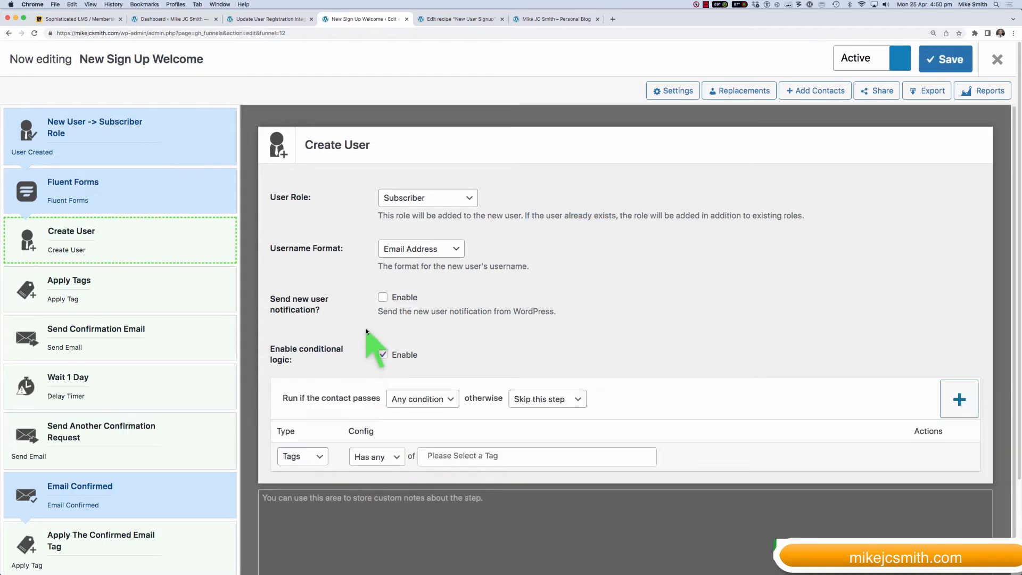
left_click(382, 354)
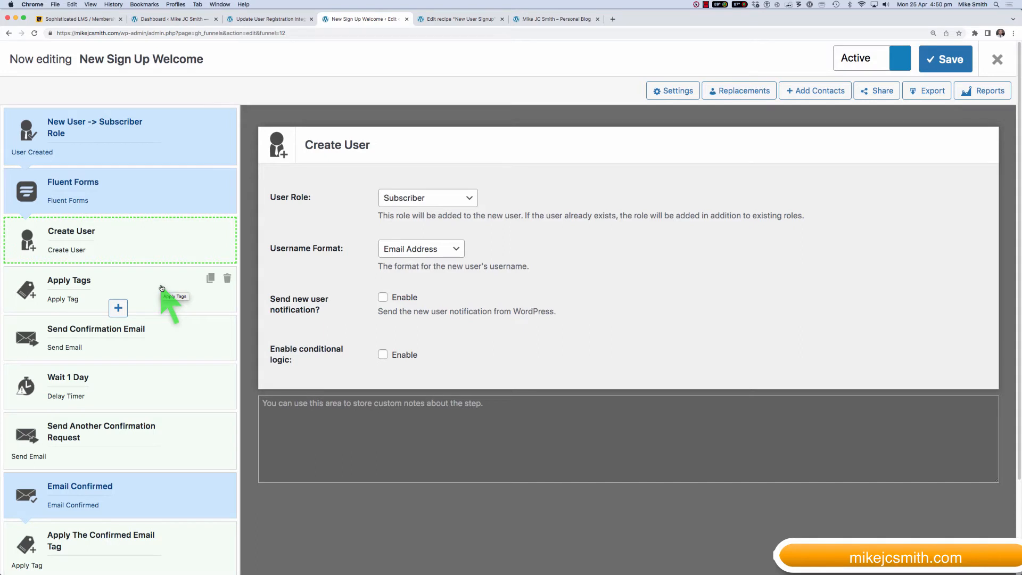
Compare the tags in the Apply Tags step with the offer on the website's sign-up form
left_click(162, 288)
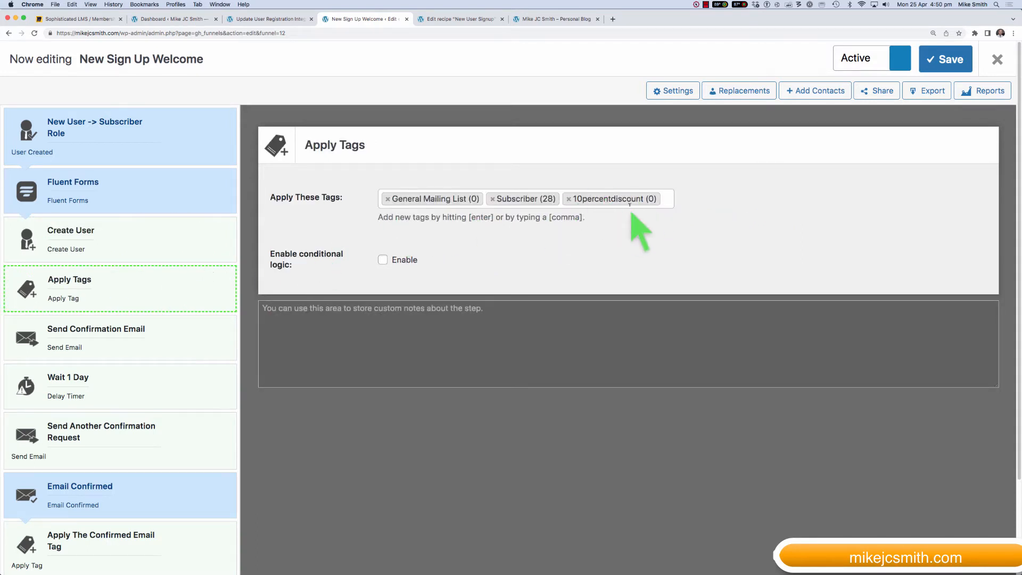
left_click(562, 20)
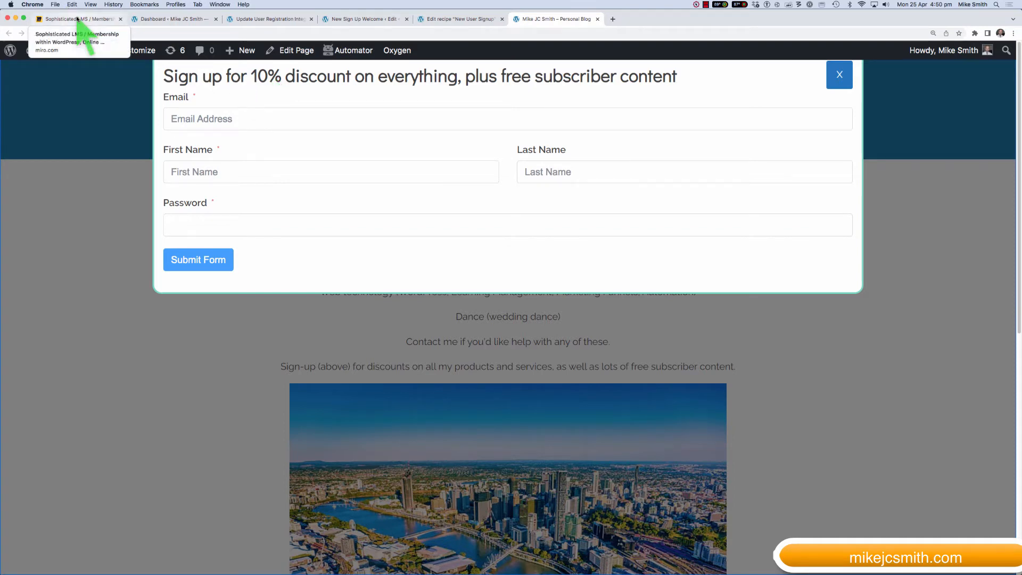
left_click(360, 20)
Review the Send Confirmation Email, Wait 1 Day and Send Another Confirmation Request steps of the funnel
left_click(178, 337)
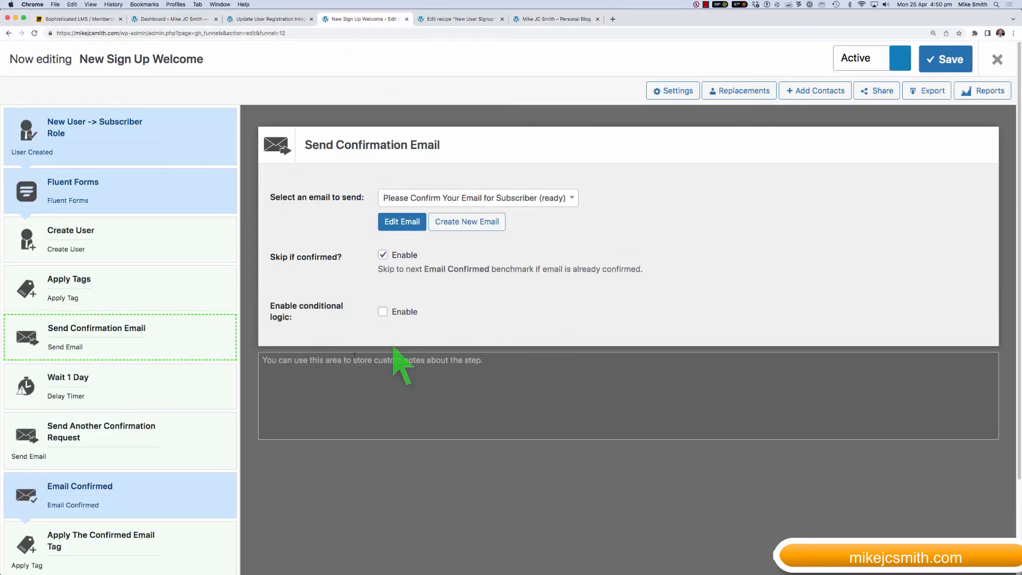
left_click(155, 381)
left_click(173, 442)
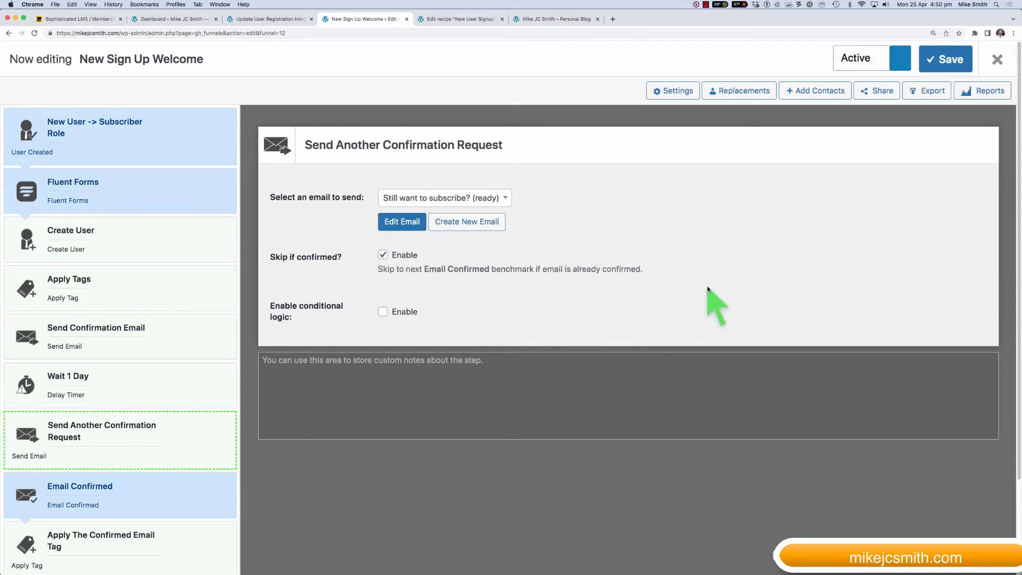
scroll(181, 346, "down", 1)
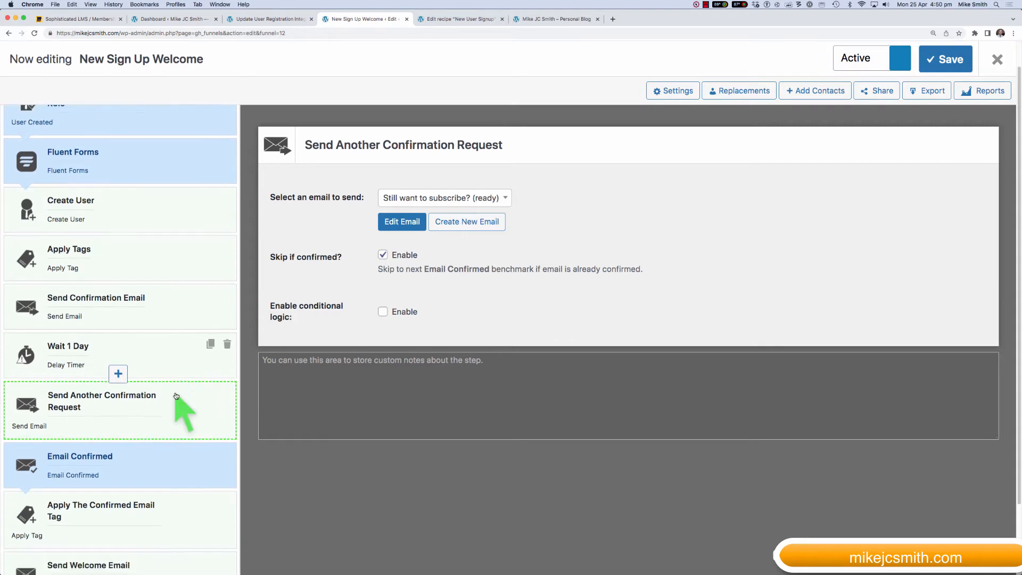
scroll(176, 396, "down", 3)
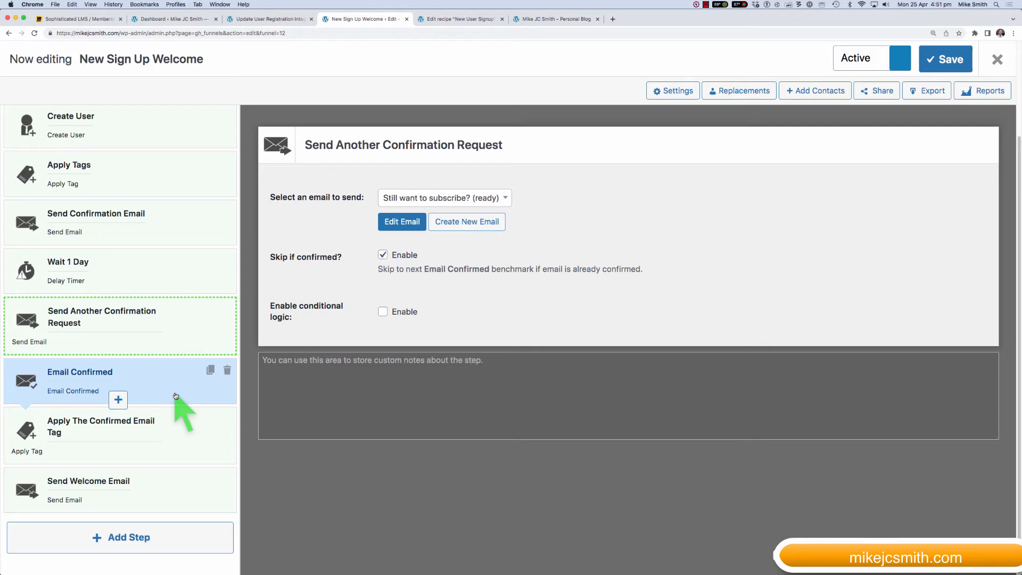
Revisit the website's sign-up form and review the funnel's closing steps from Email Confirmed through Send Welcome Email
left_click(560, 19)
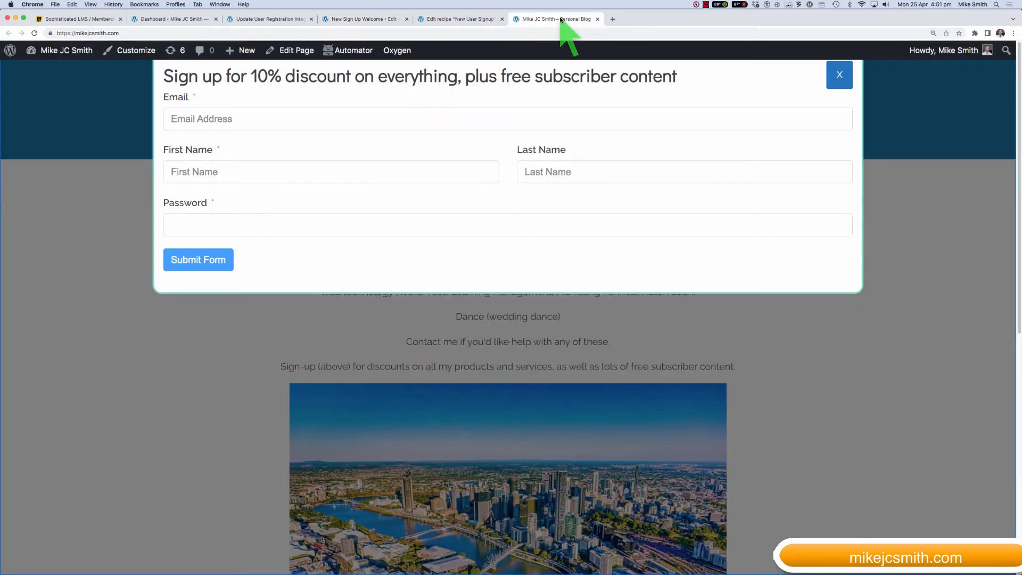
left_click(367, 19)
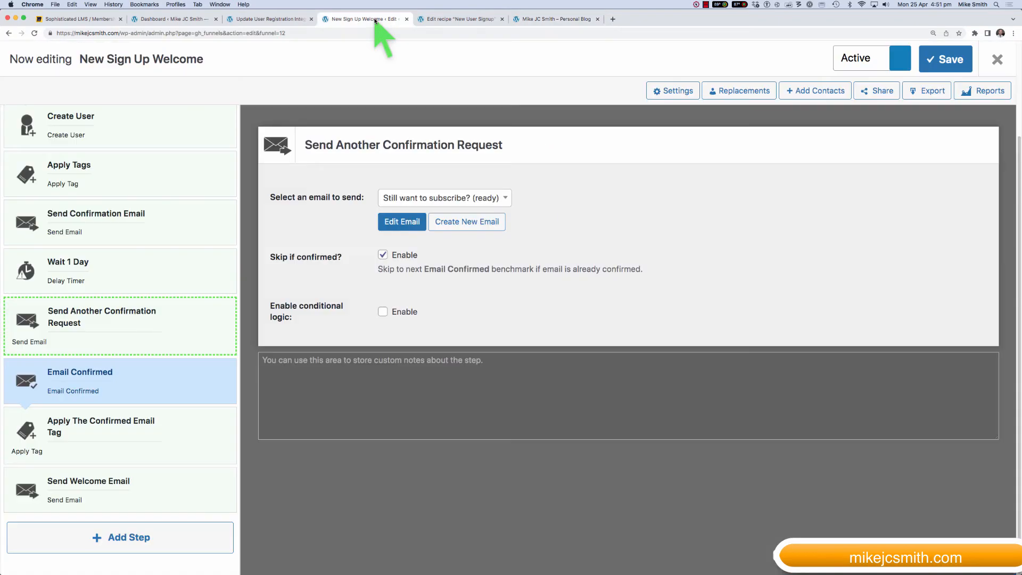
left_click(165, 384)
mouse_move(160, 455)
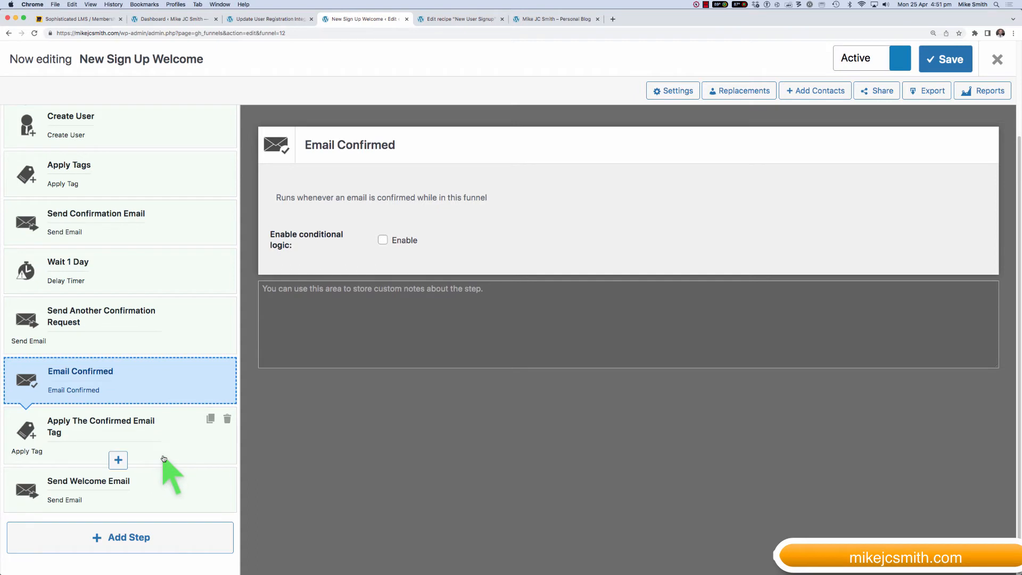
left_click(169, 431)
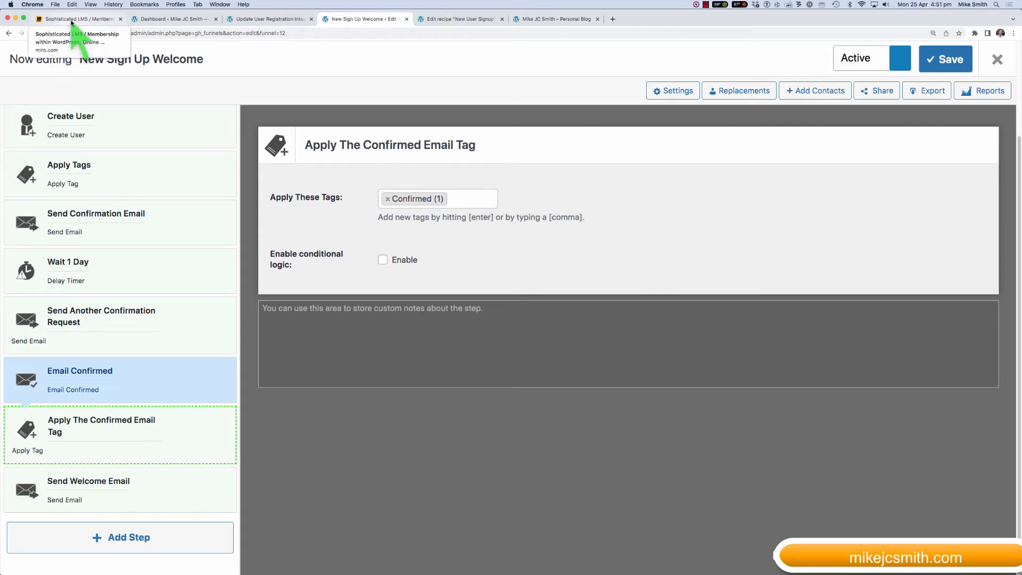
left_click(165, 495)
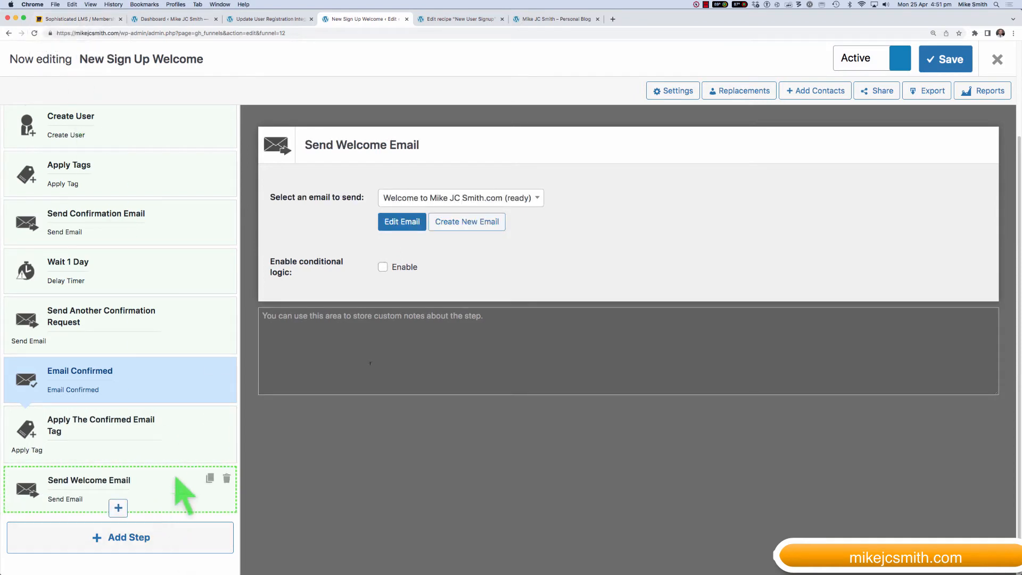
Try adding a Change Enrollment action after Send Welcome Email, set to Enroll Student, and open its course choices
mouse_move(118, 509)
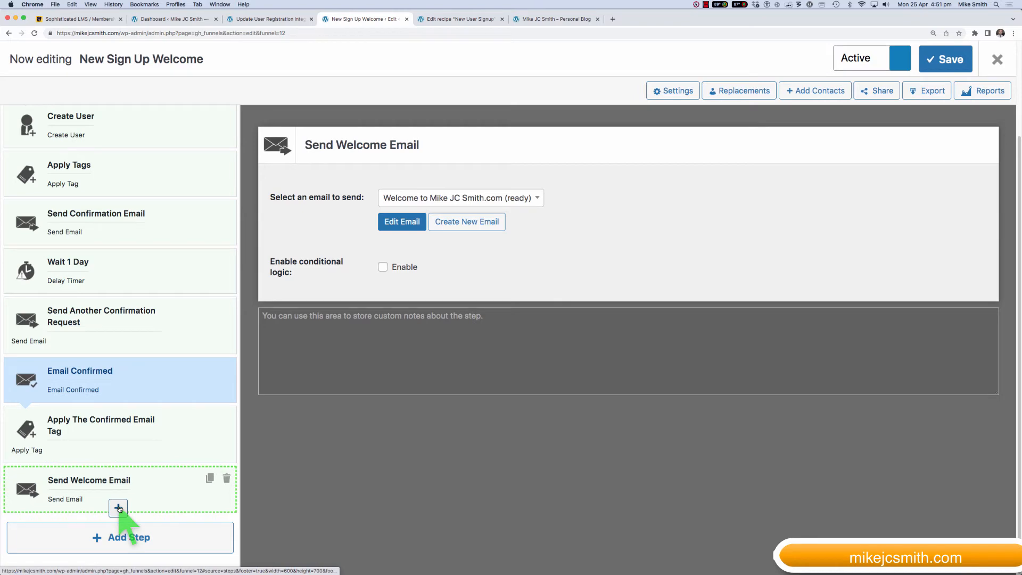
left_click(118, 508)
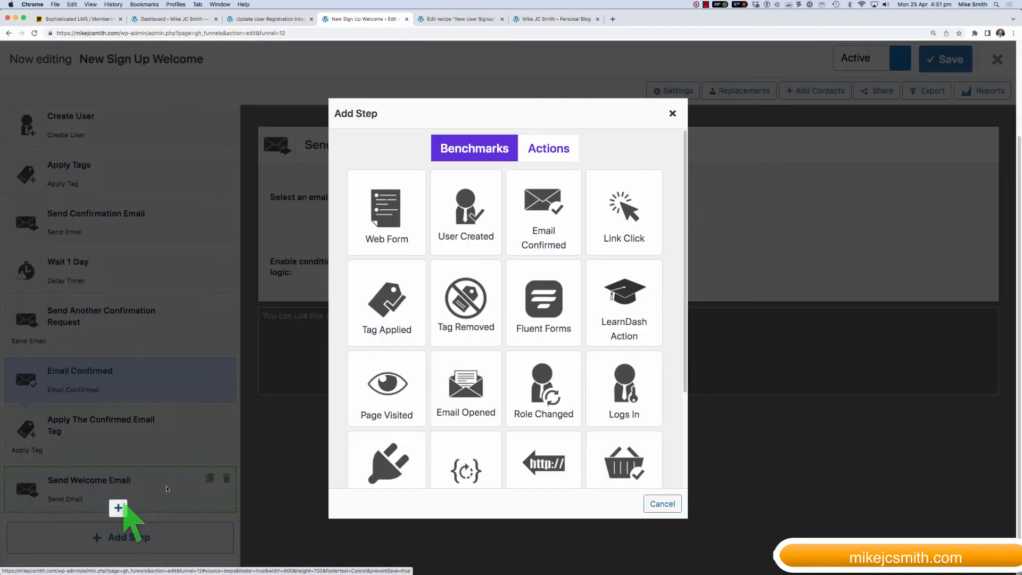
left_click(545, 154)
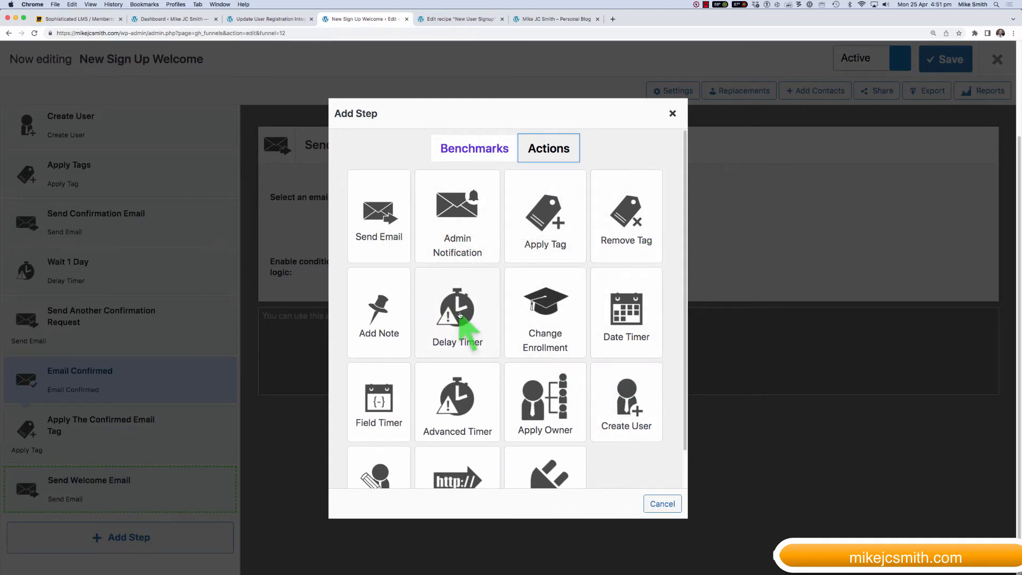
left_click(542, 307)
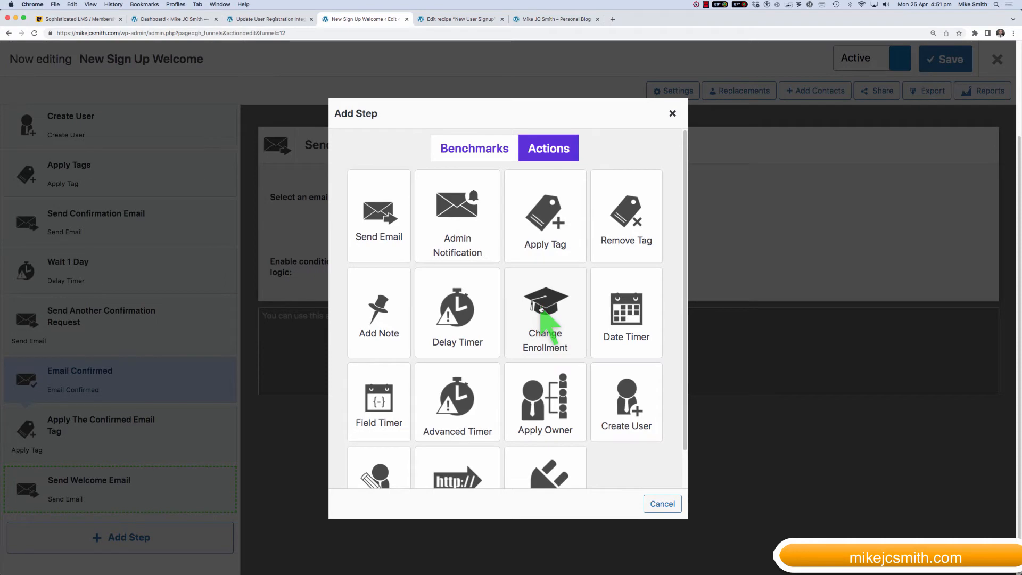
left_click(542, 308)
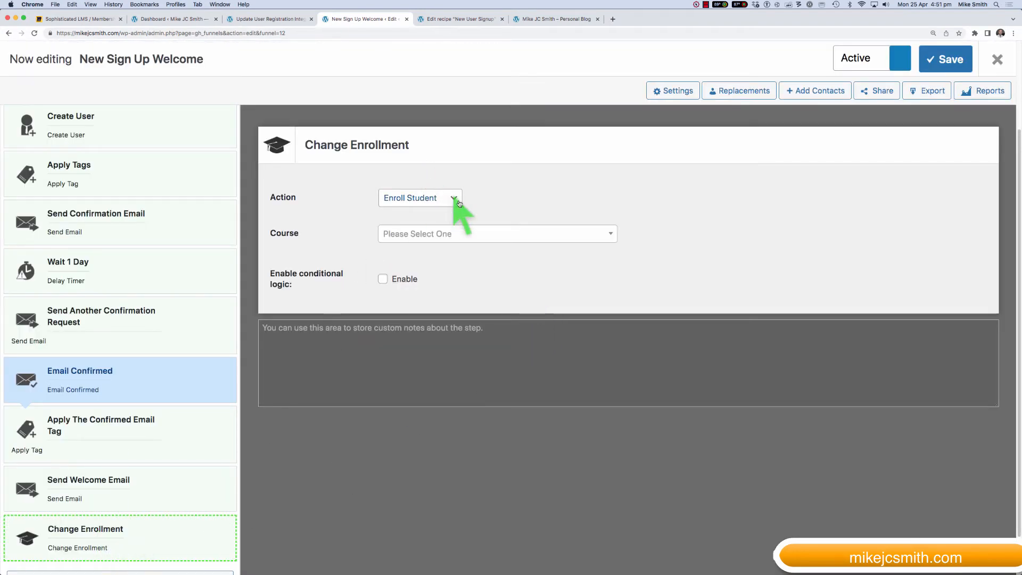
left_click(456, 236)
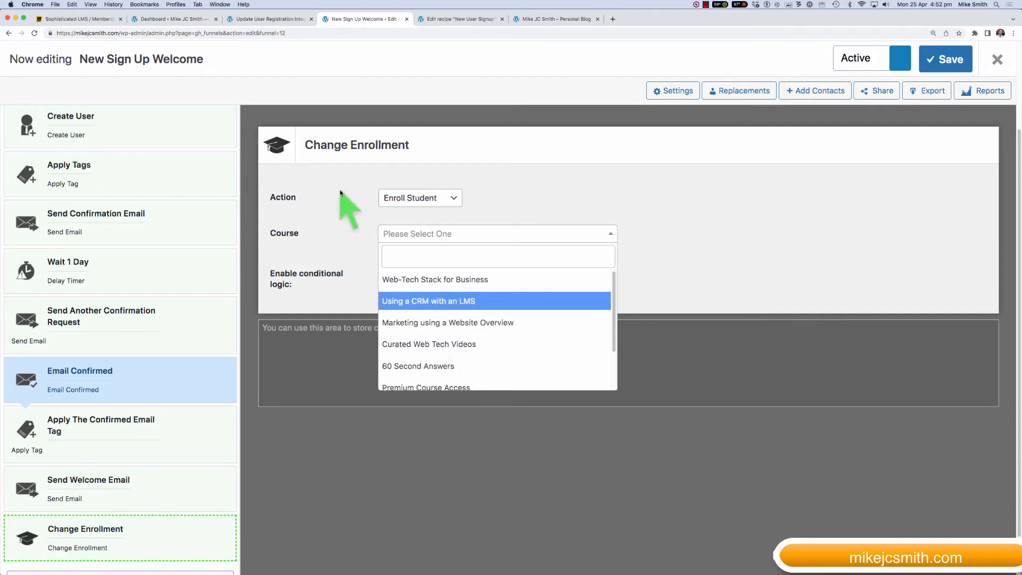
Browse the action types available for a further step after Change Enrollment, without adding any
mouse_move(226, 548)
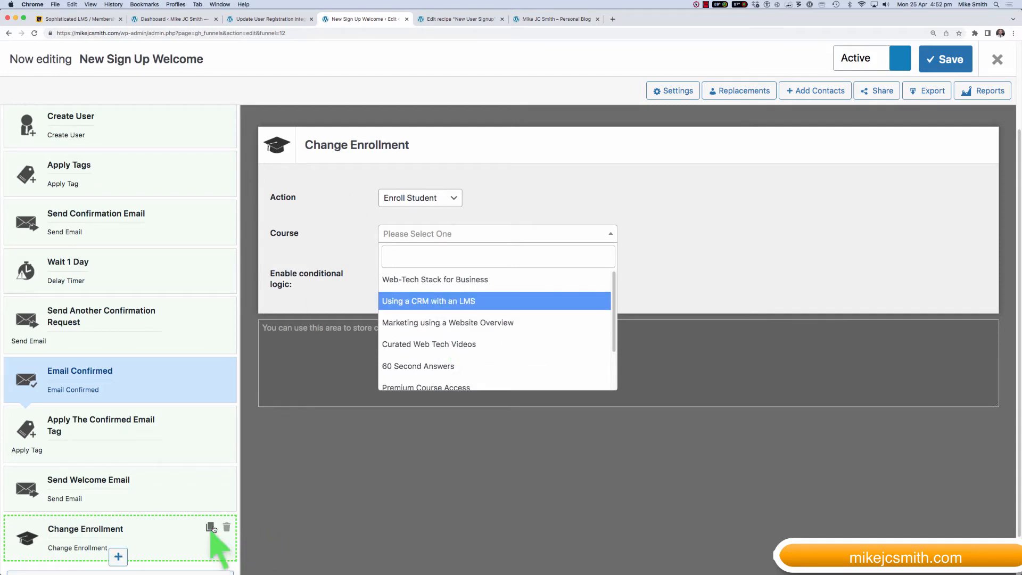
left_click(118, 557)
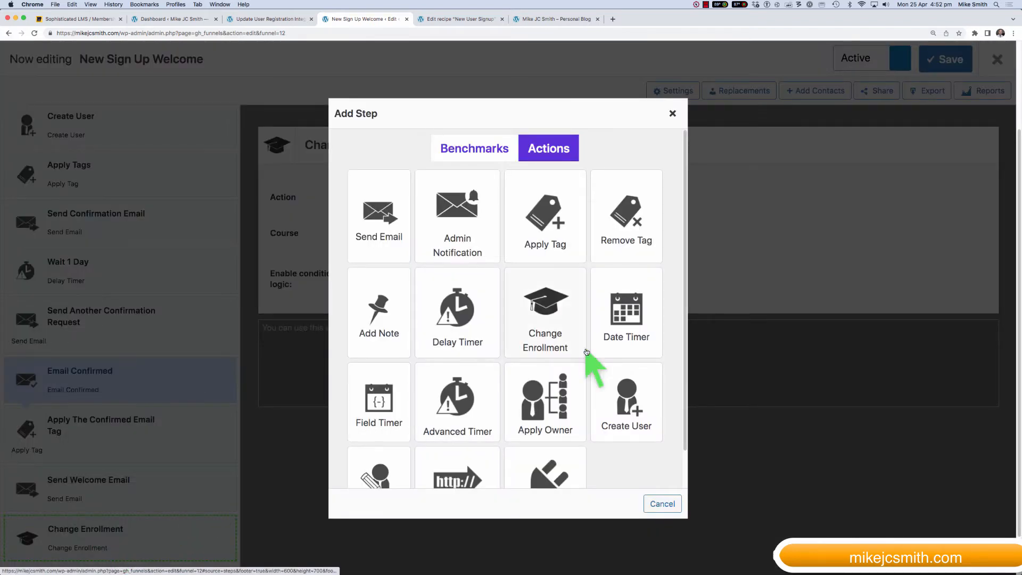
scroll(588, 360, "down", 1)
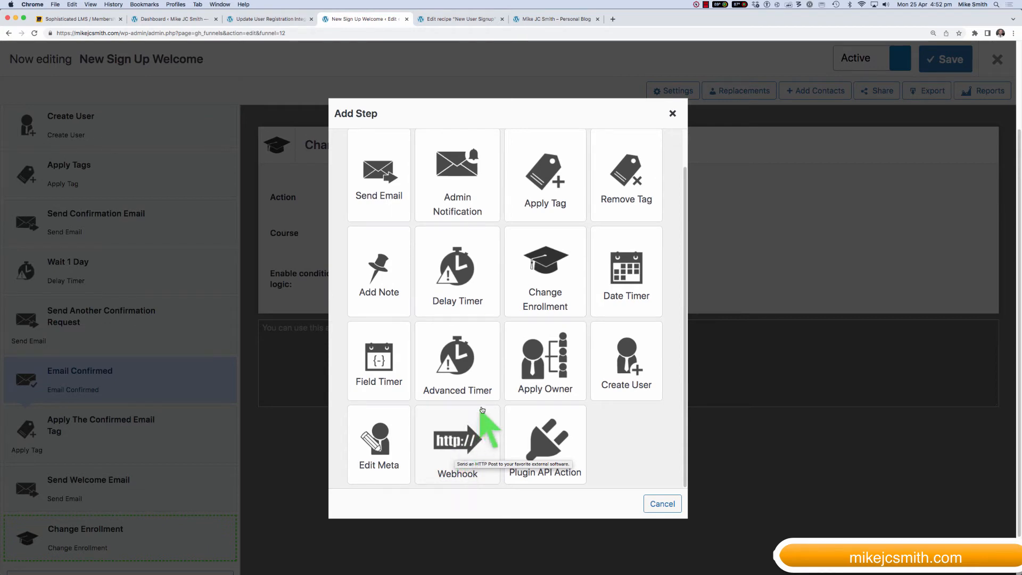
scroll(498, 250, "up", 2)
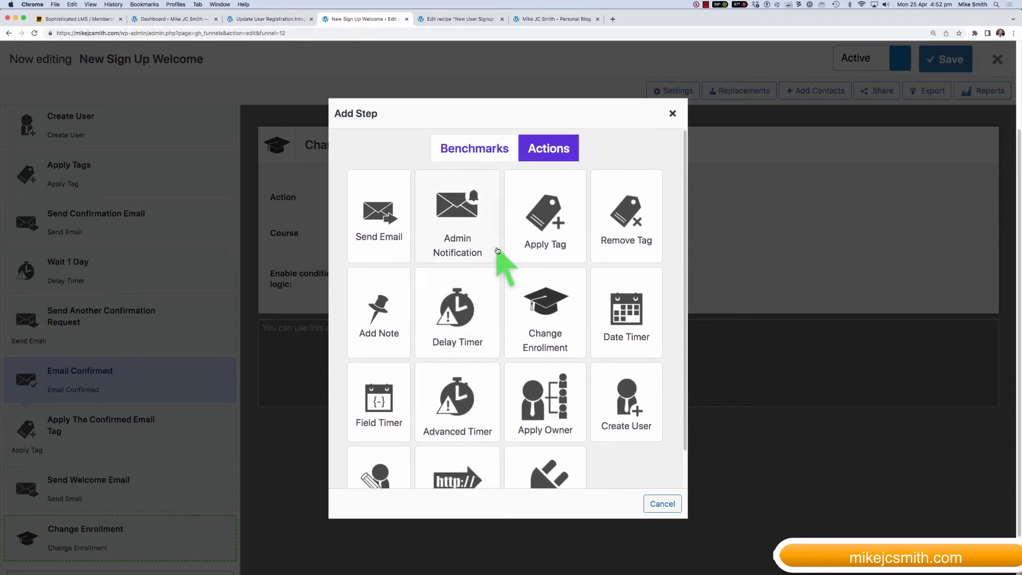
scroll(497, 251, "down", 2)
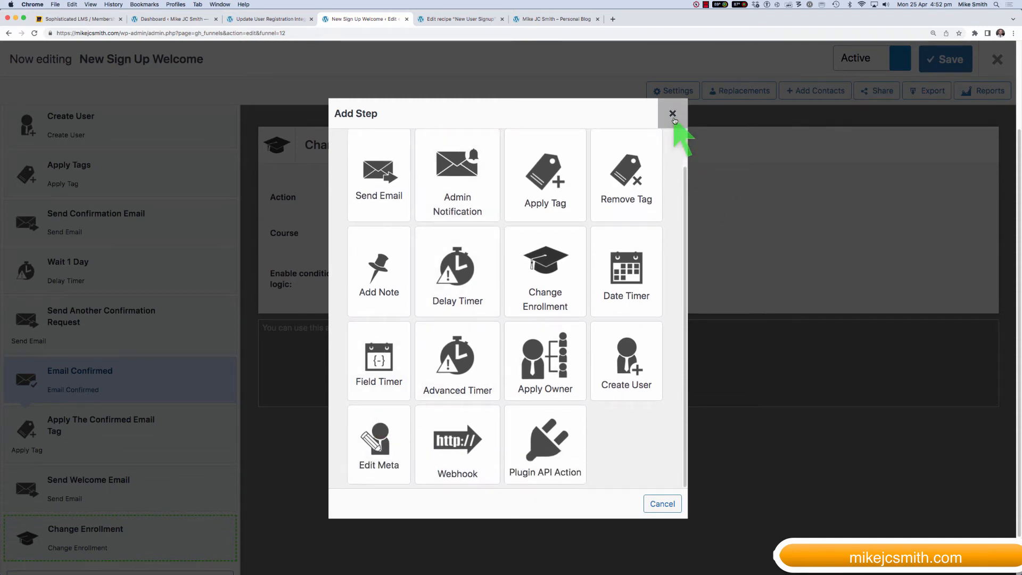
left_click(672, 114)
Delete the Change Enrollment step from the end of the funnel and confirm the deletion
mouse_move(128, 548)
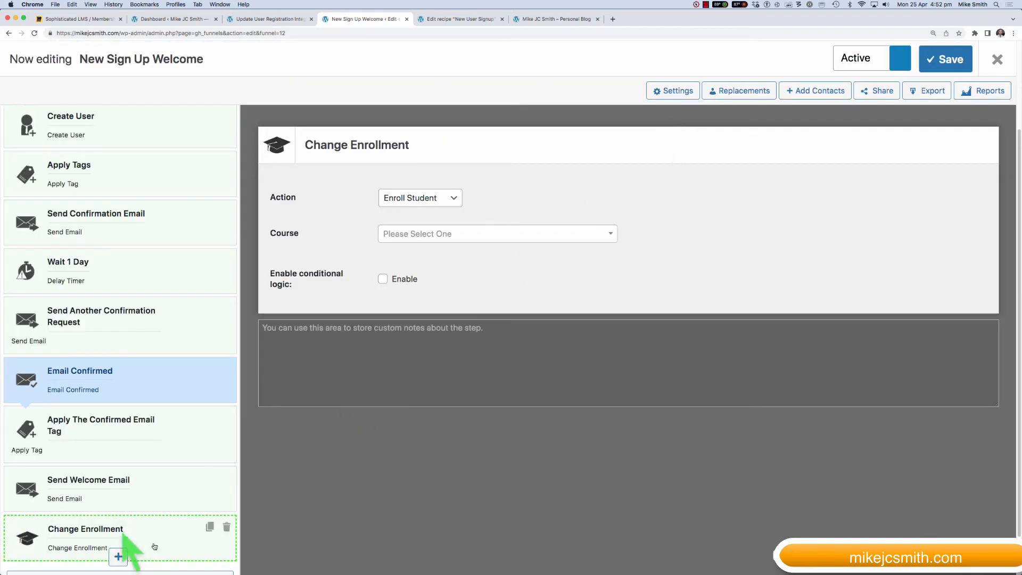
left_click(225, 527)
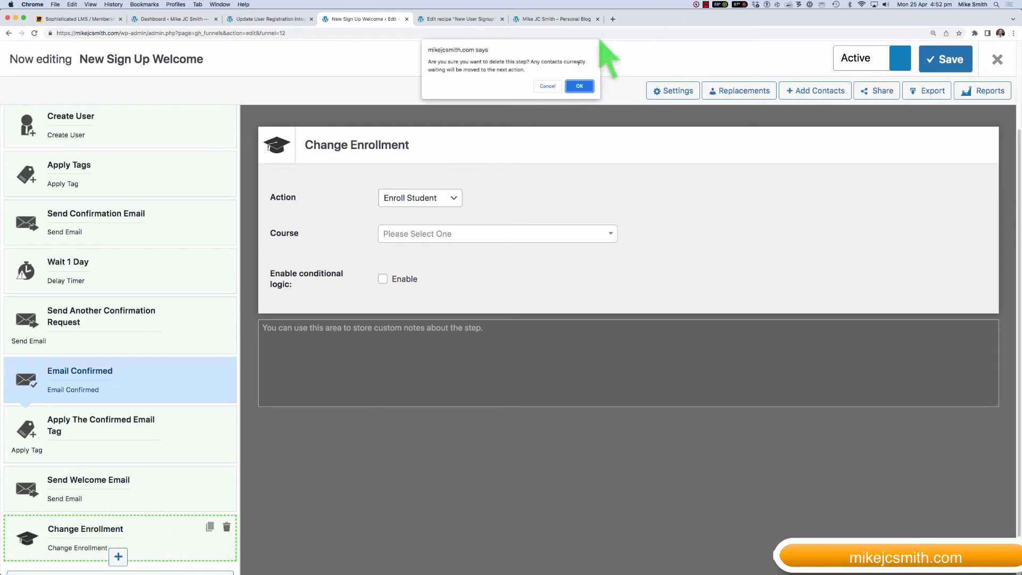
left_click(581, 91)
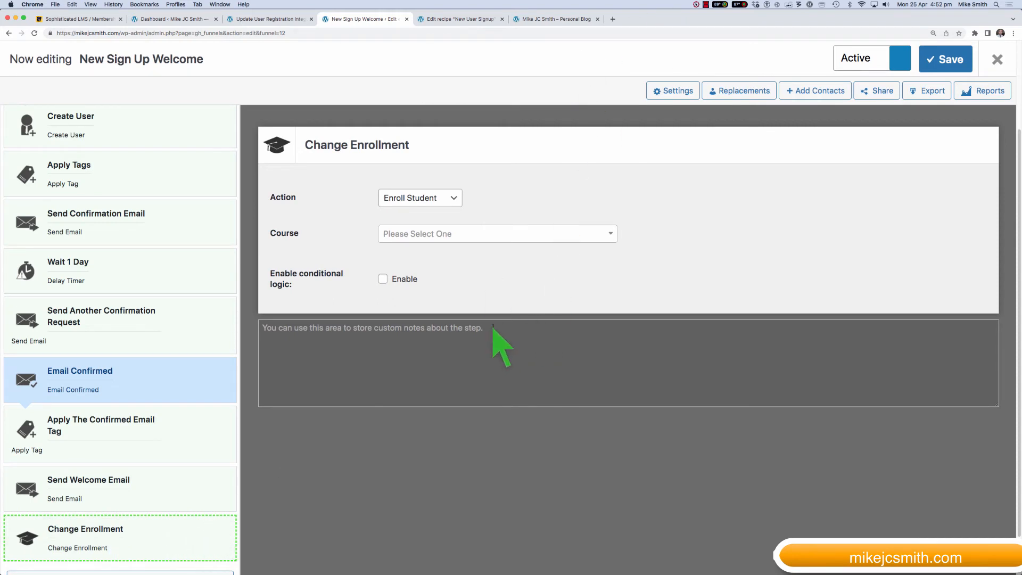
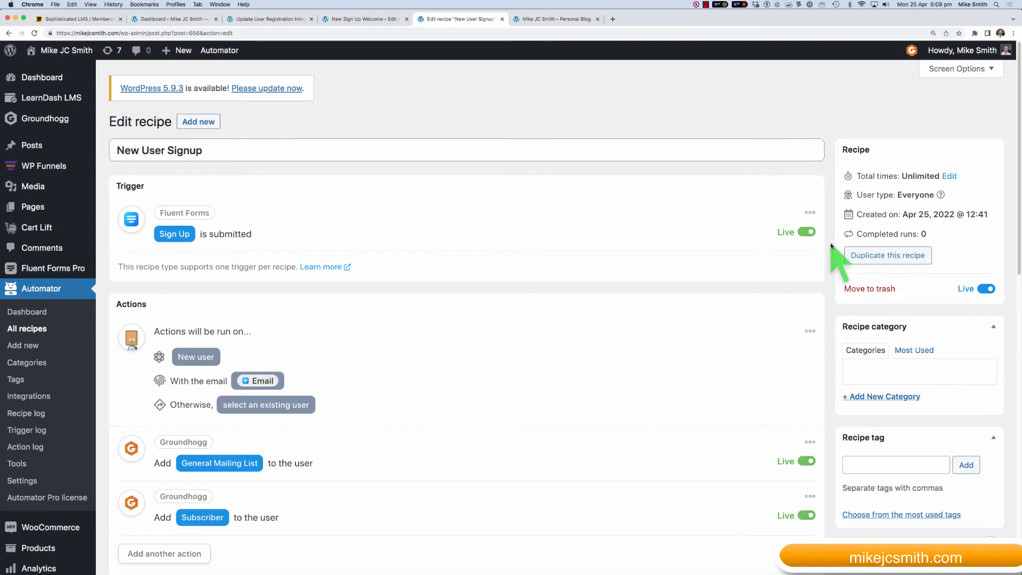
Review the New User Signup recipe and check which form its Fluent Forms trigger uses, leaving it as is
right_click(831, 246)
left_click(830, 248)
scroll(830, 251, "down", 1)
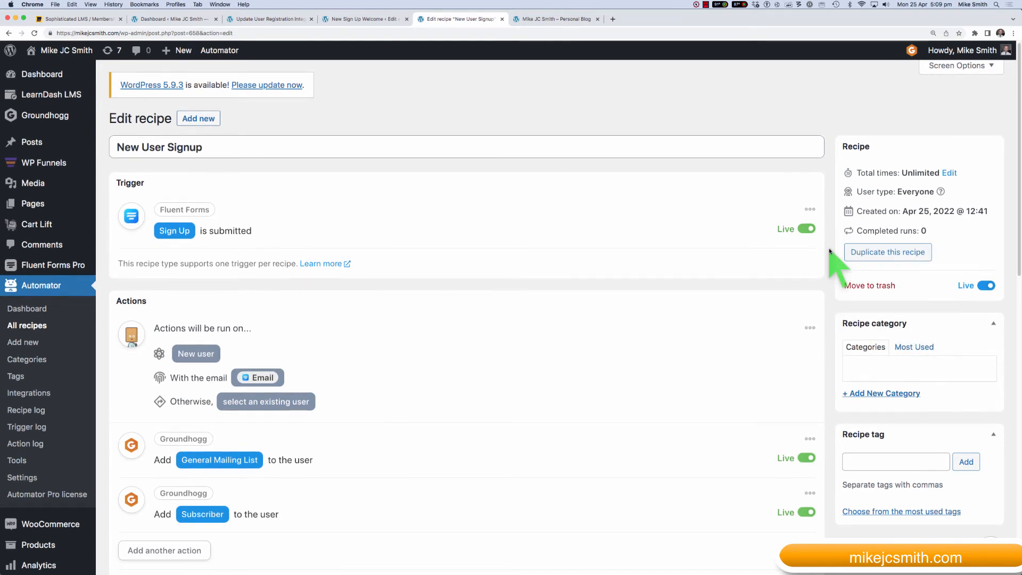
scroll(829, 251, "down", 3)
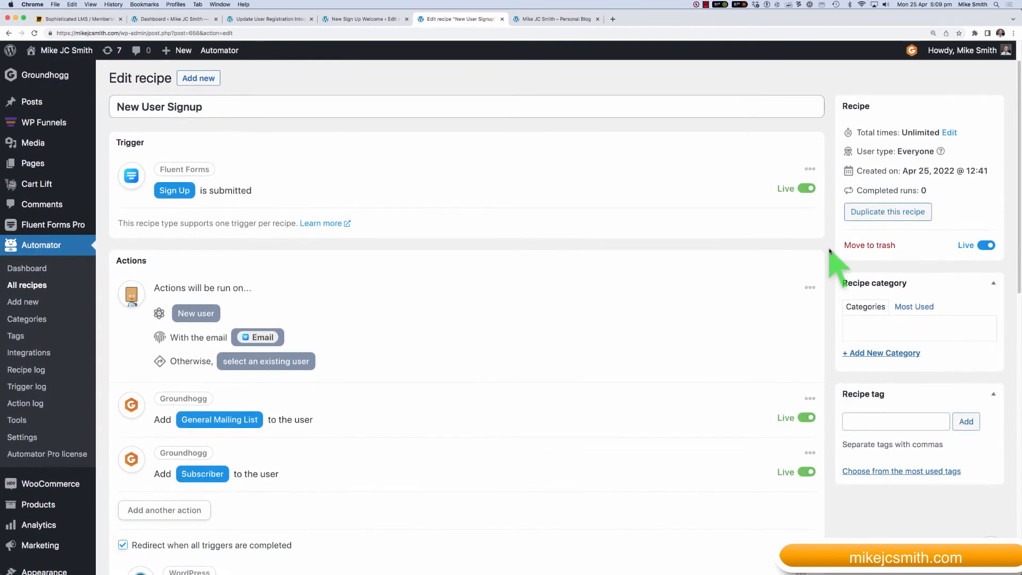
scroll(830, 251, "down", 1)
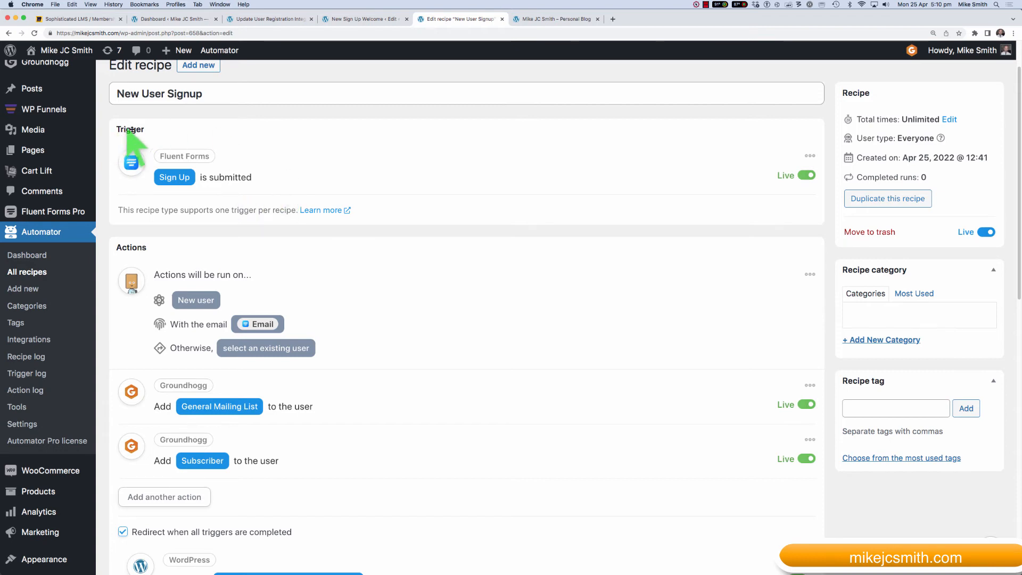
left_click(185, 178)
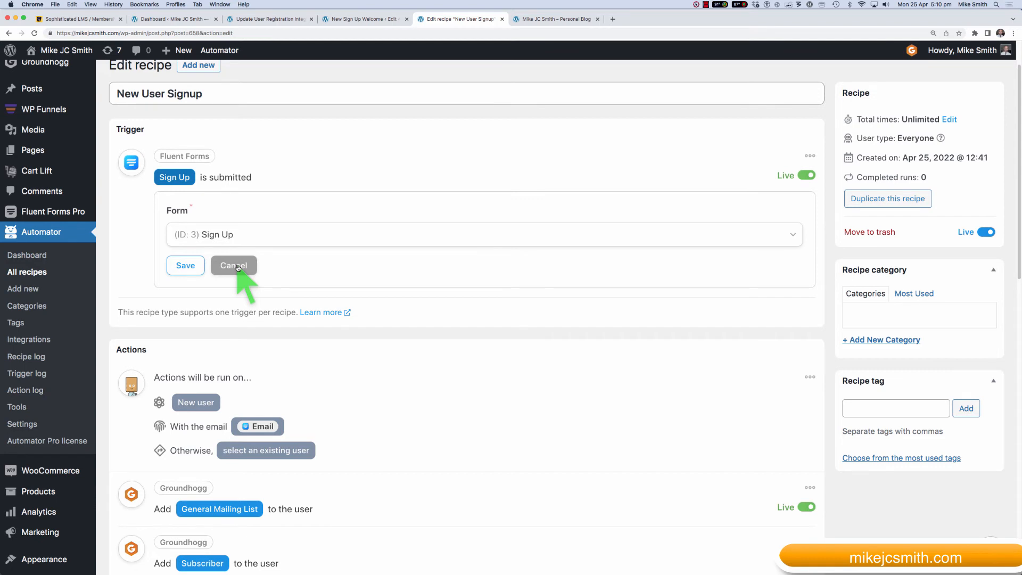
left_click(238, 266)
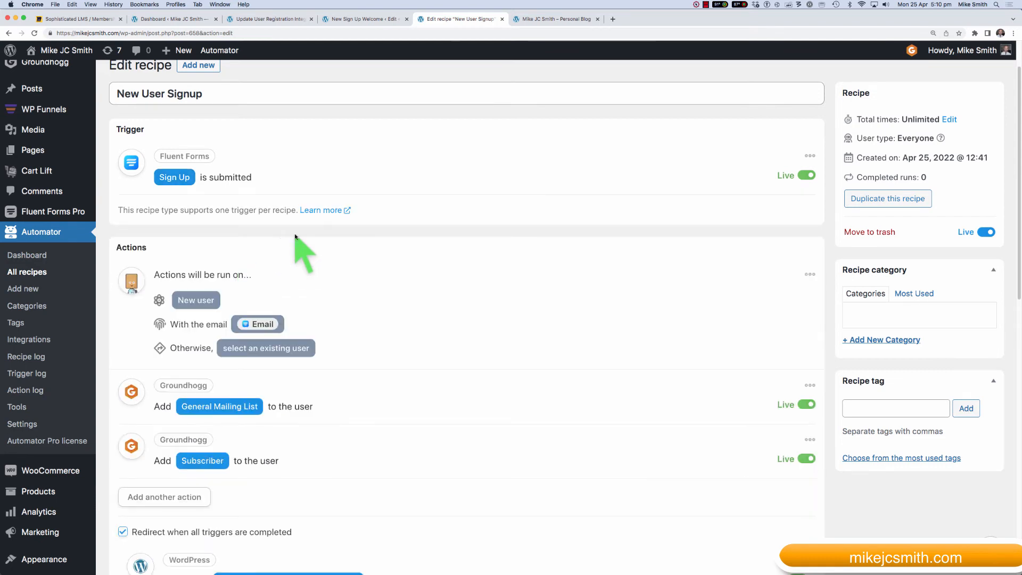
Open the recipe's new user data settings and review the field mappings from First name through Password
left_click(202, 301)
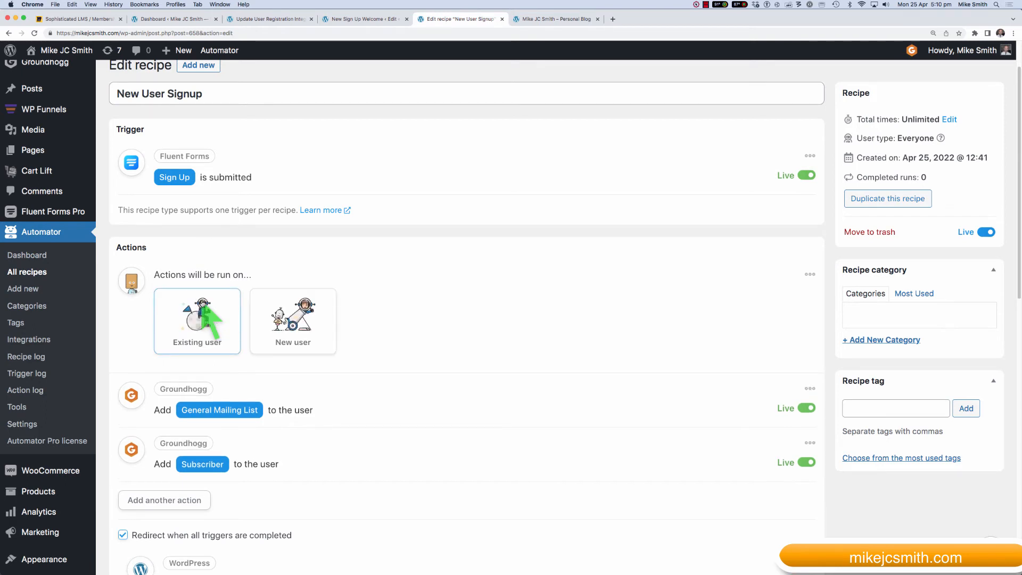
left_click(281, 315)
scroll(146, 345, "down", 2)
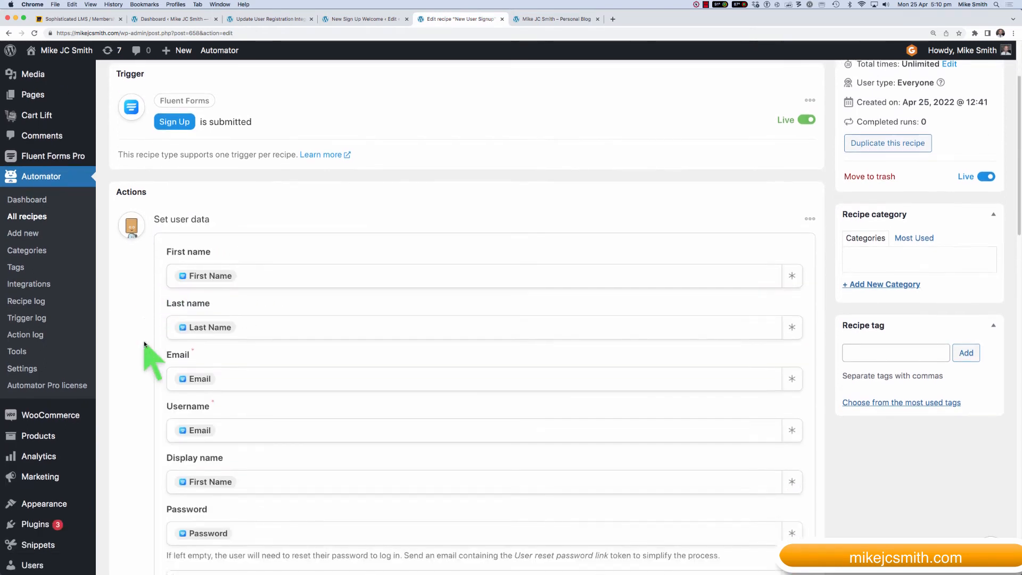
scroll(145, 345, "down", 2)
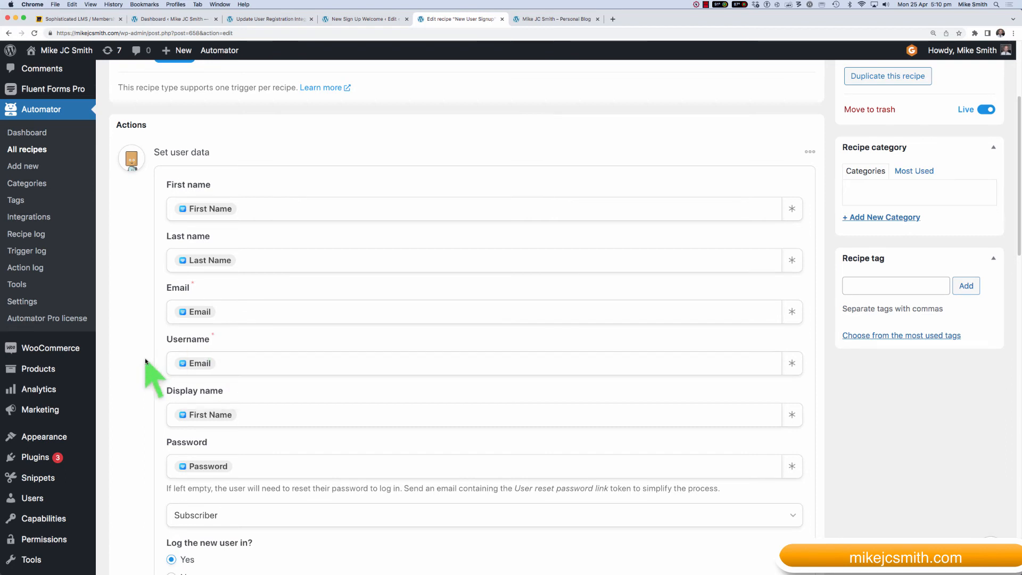
scroll(145, 361, "down", 3)
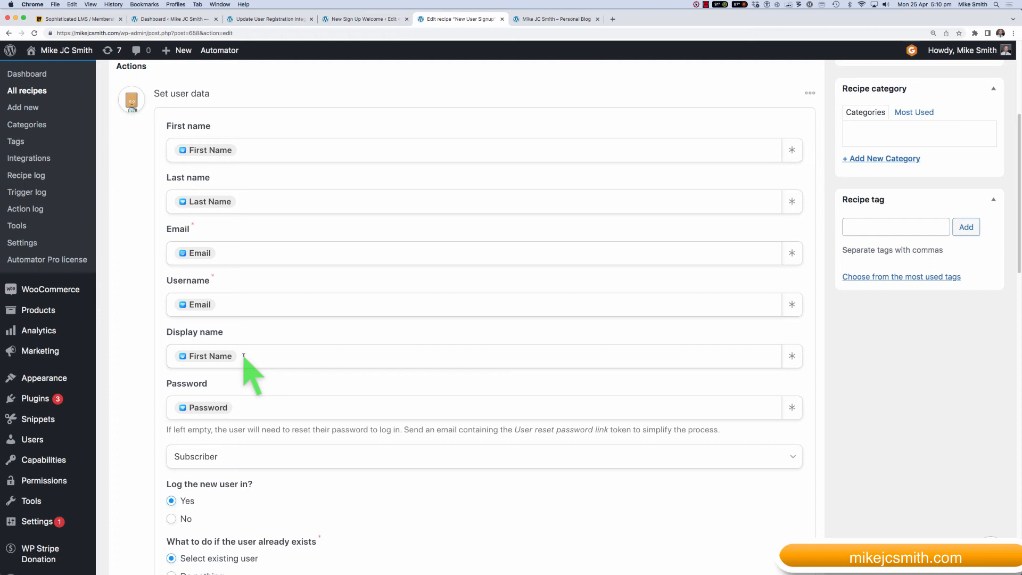
scroll(149, 370, "down", 2)
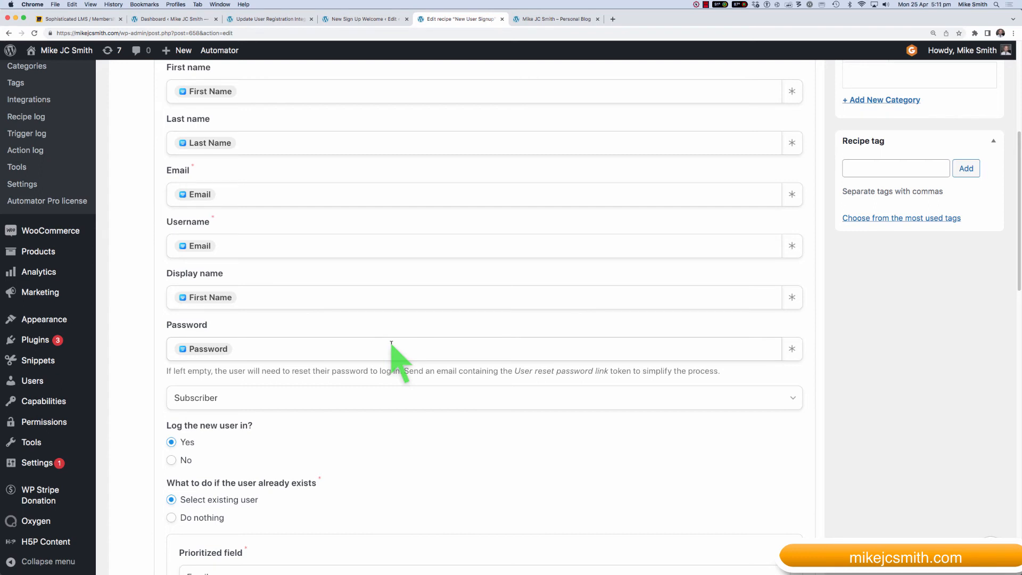
scroll(137, 367, "down", 2)
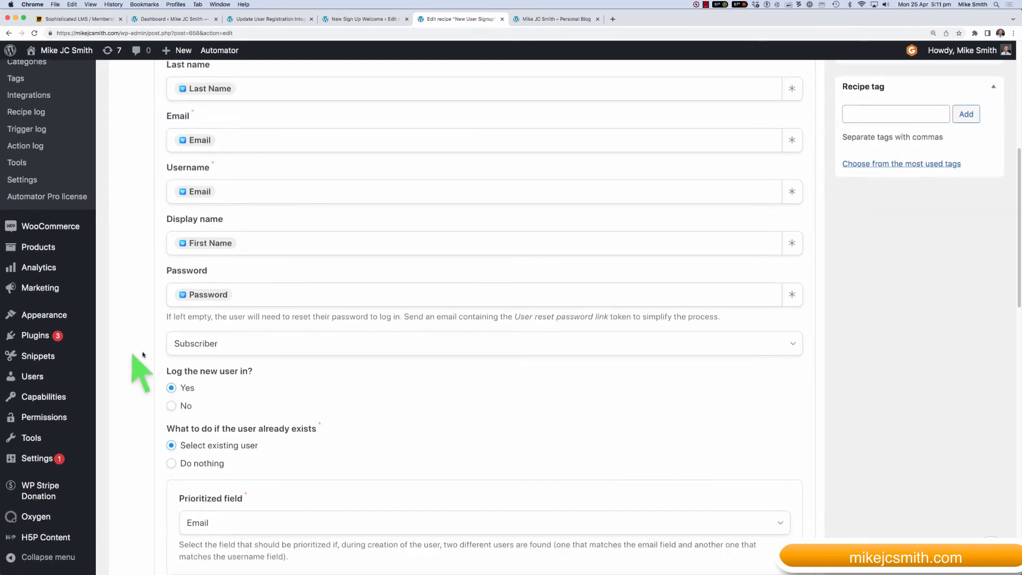
Inspect the role choices for the new user, reselect Subscriber, and review the login, existing user and prioritized field options
left_click(793, 345)
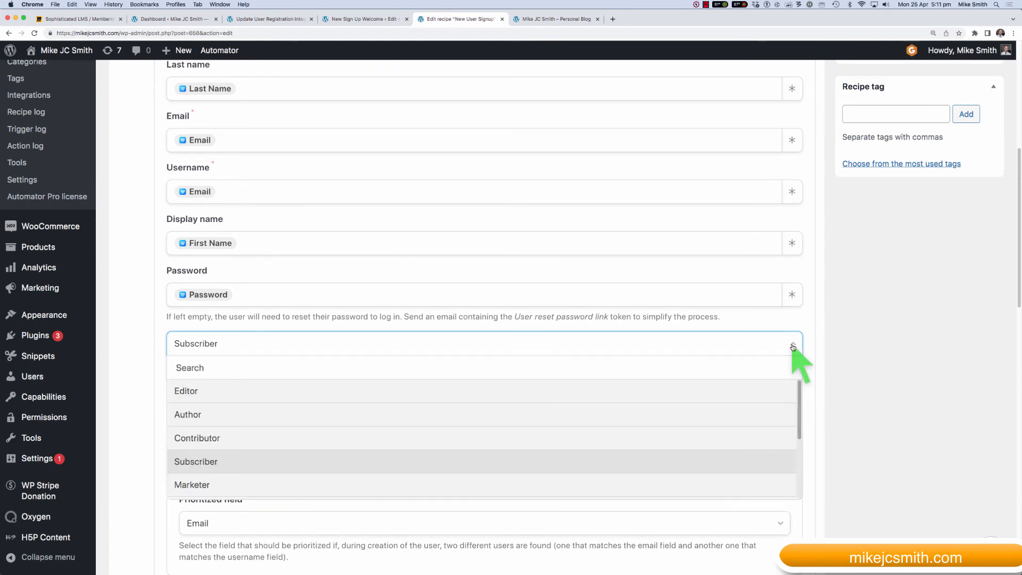
left_click(719, 461)
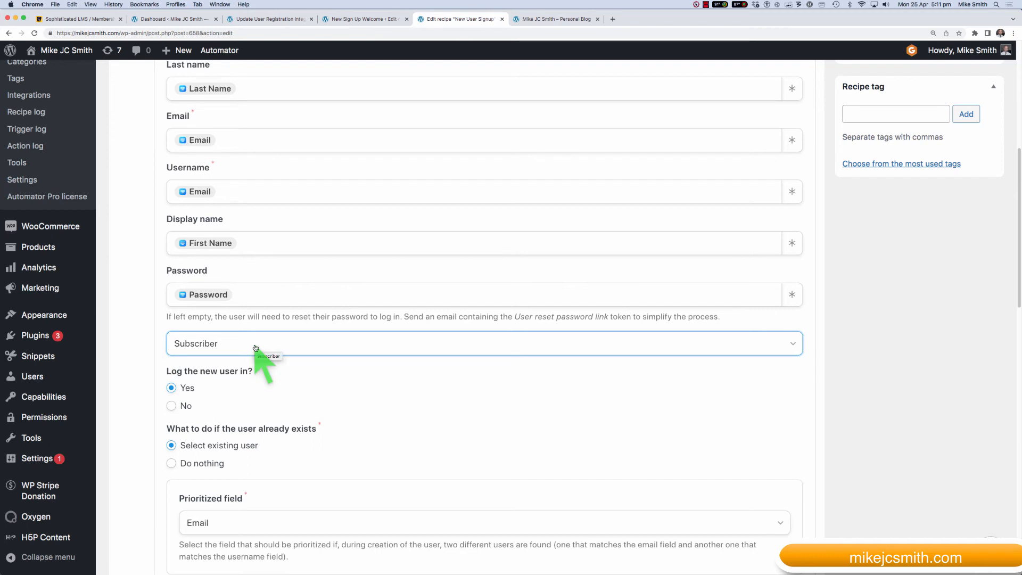
scroll(149, 362, "down", 2)
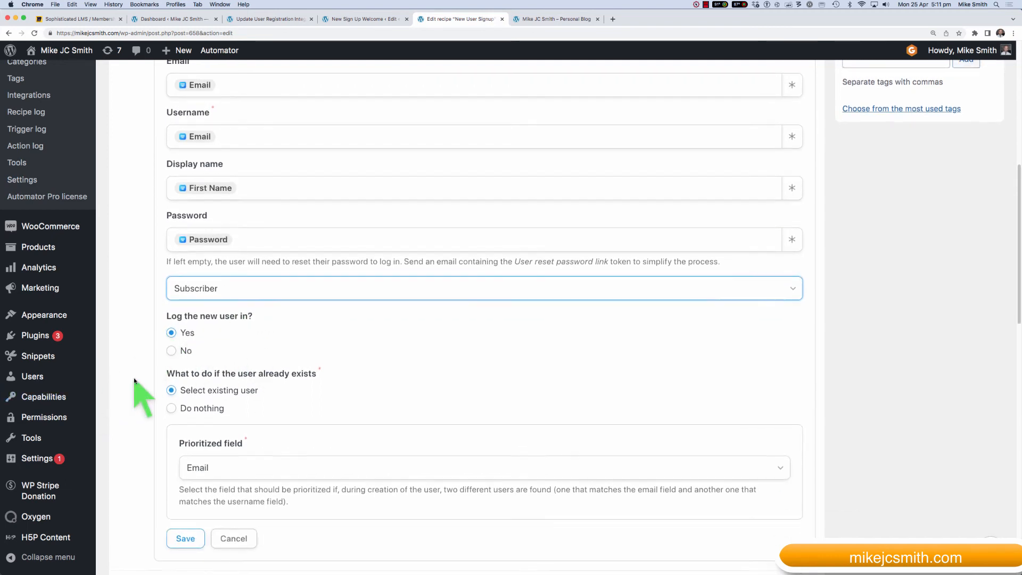
scroll(134, 379, "down", 2)
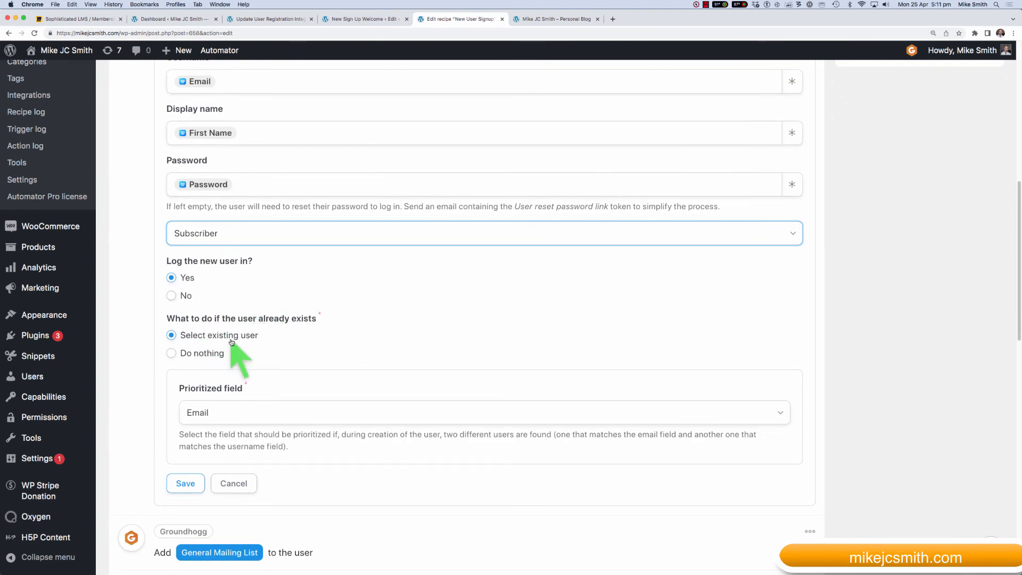
scroll(149, 355, "down", 2)
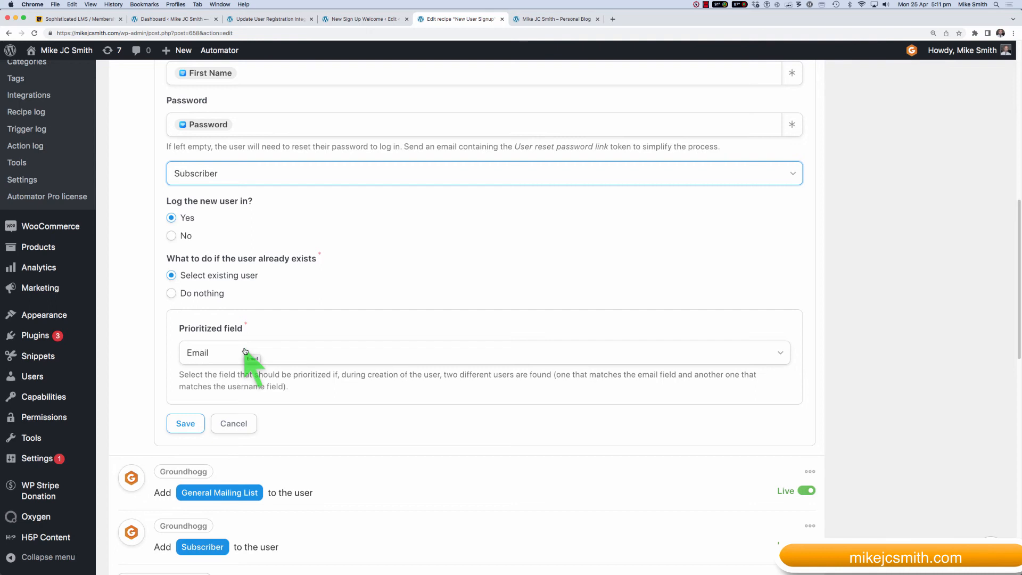
Review the recipe's General Mailing List and Subscriber tag actions and its redirect to the my-account page
scroll(136, 299, "down", 3)
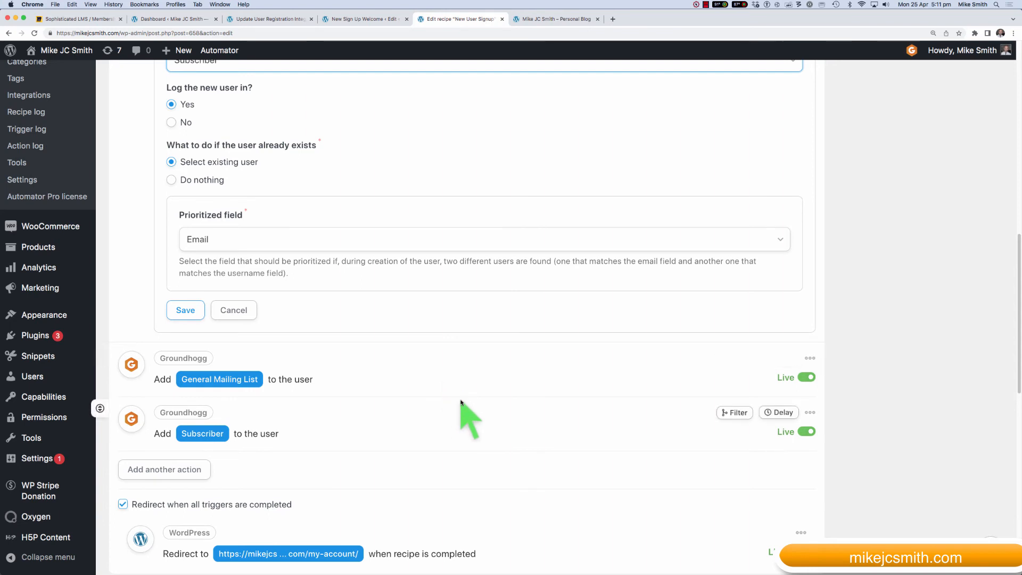
scroll(458, 399, "down", 3)
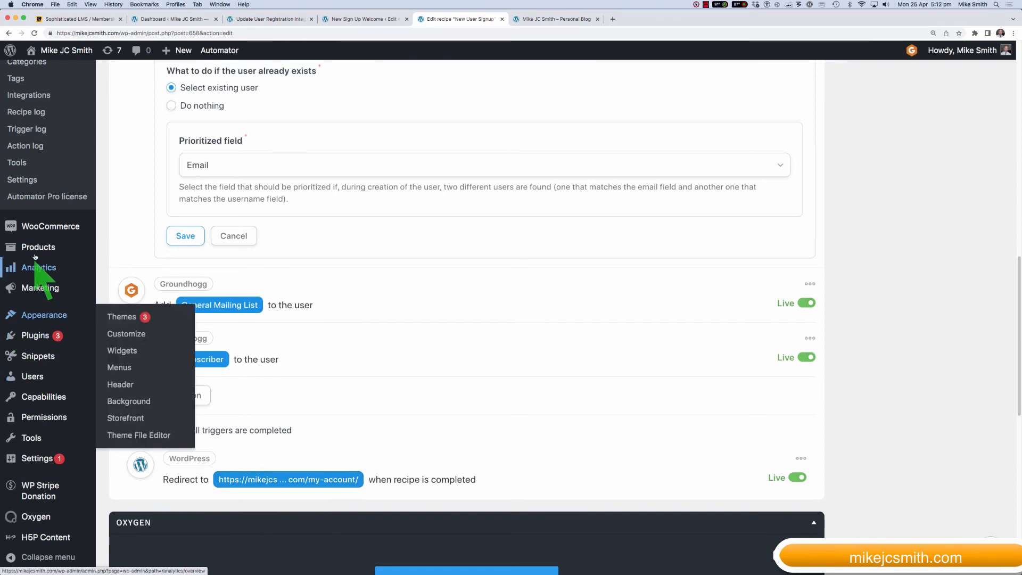
mouse_move(39, 231)
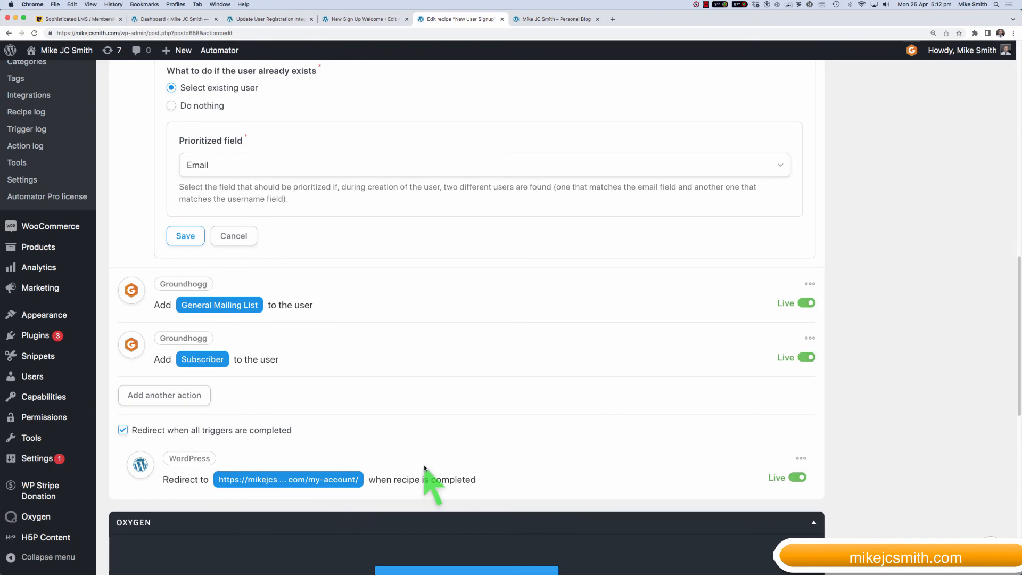
scroll(445, 459, "up", 10)
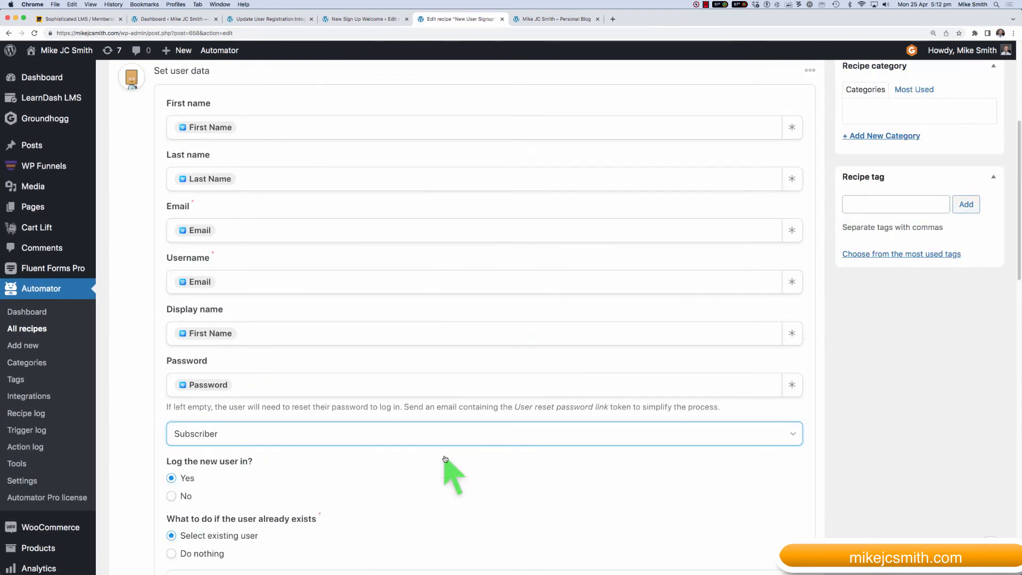
Add a LearnDash action to the recipe that enrolls the user in the 60 Second Answers course
scroll(445, 459, "down", 10)
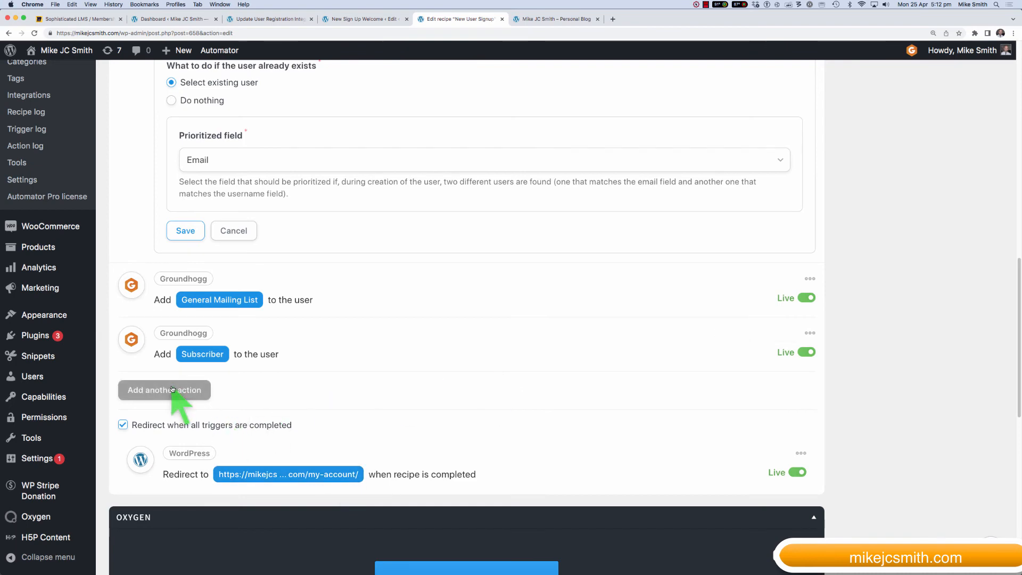
left_click(197, 390)
scroll(503, 346, "down", 3)
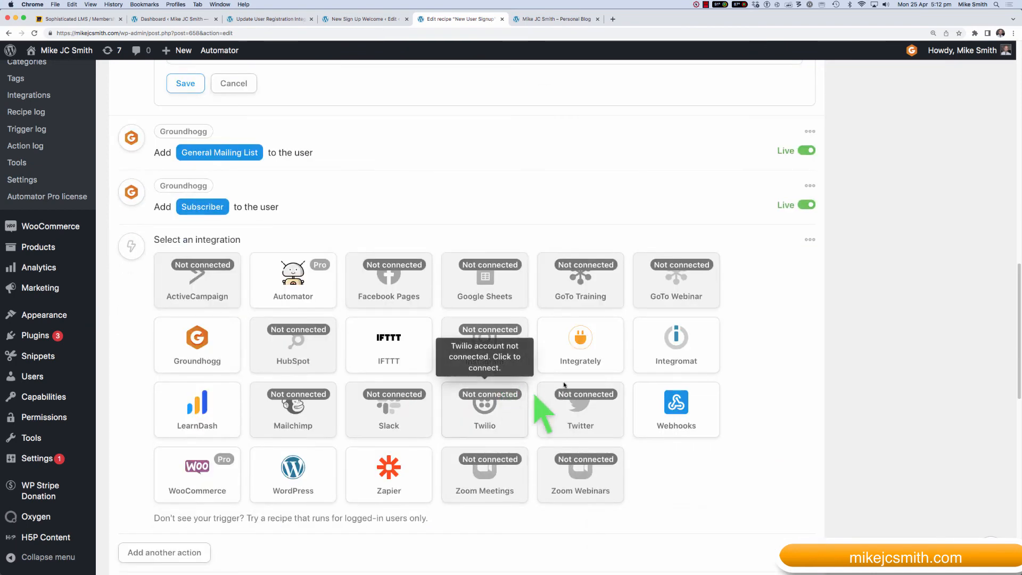
left_click(204, 422)
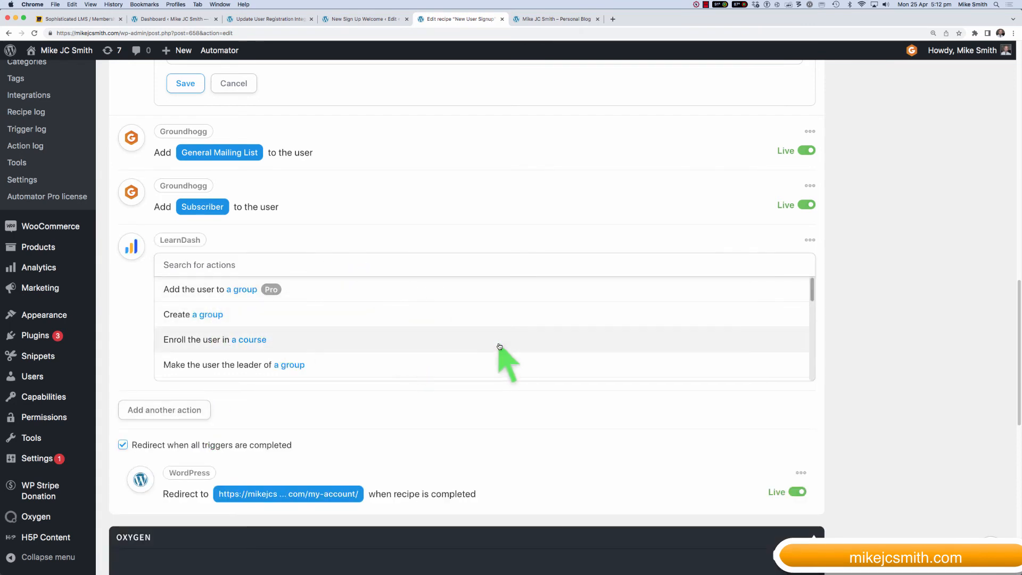
scroll(501, 354, "down", 2)
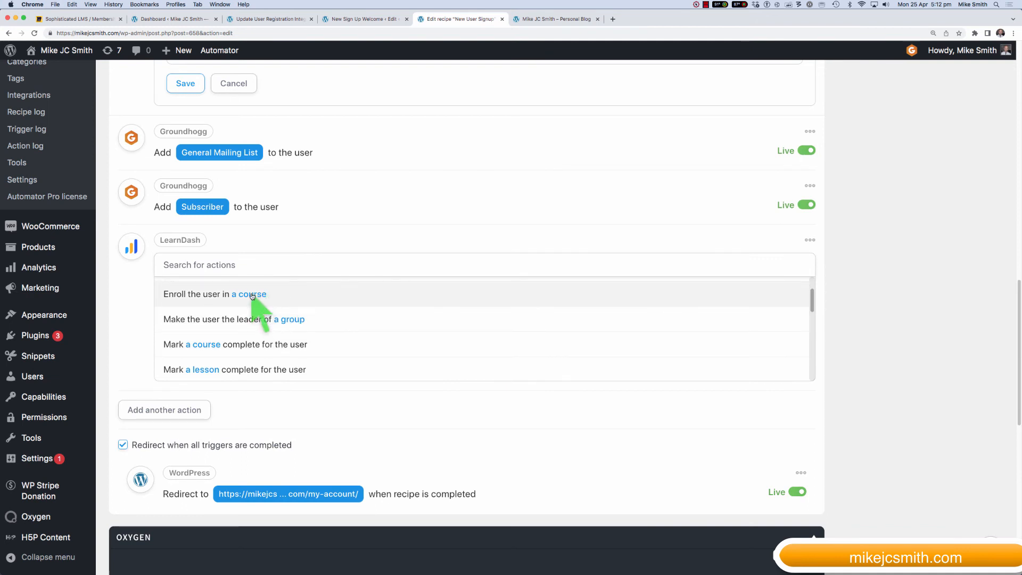
left_click(253, 296)
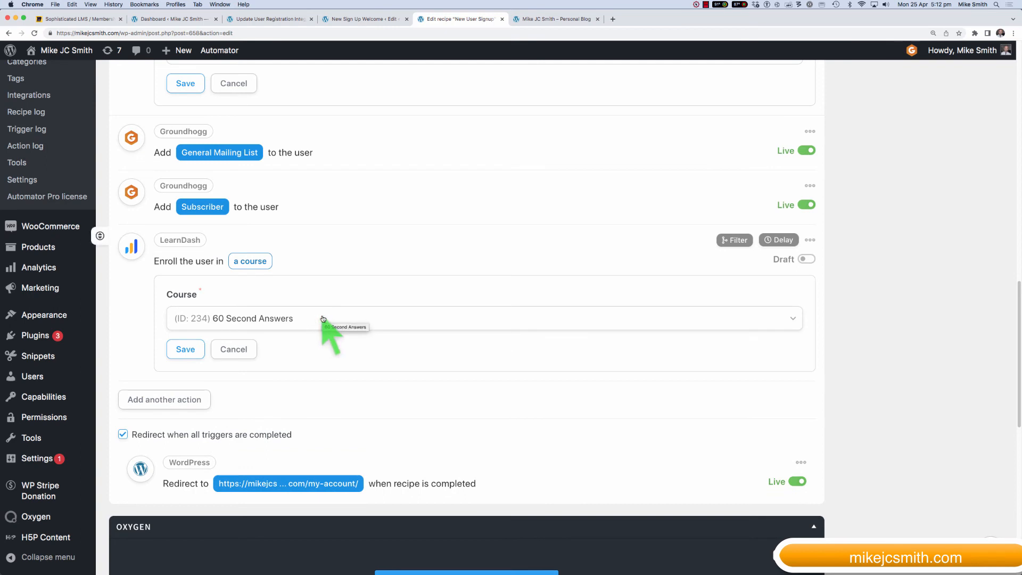
left_click(186, 349)
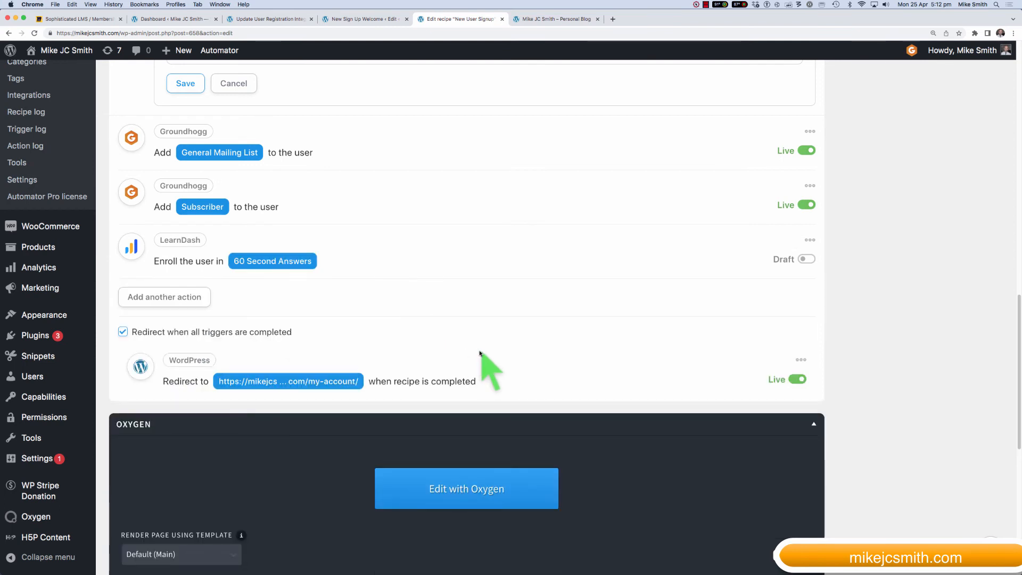
Check the sign-up form on the site's home page, and open the available WordPress actions for another action in the recipe
left_click(555, 20)
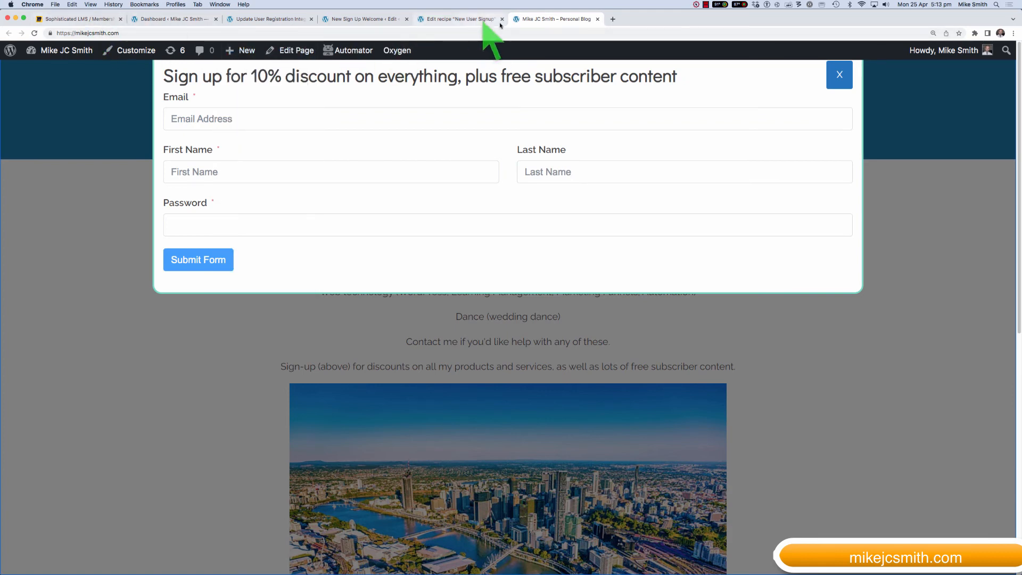
left_click(461, 19)
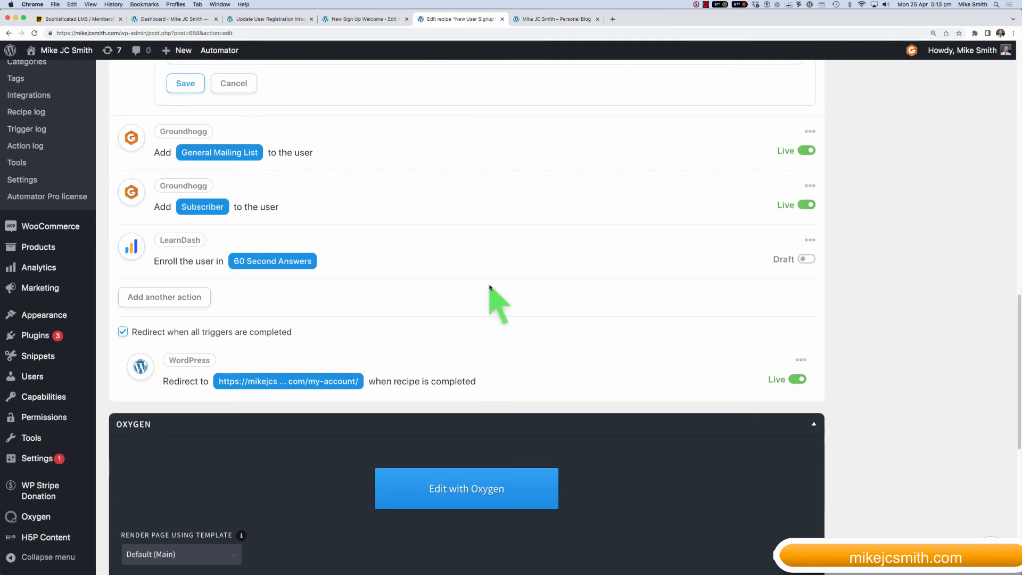
left_click(162, 297)
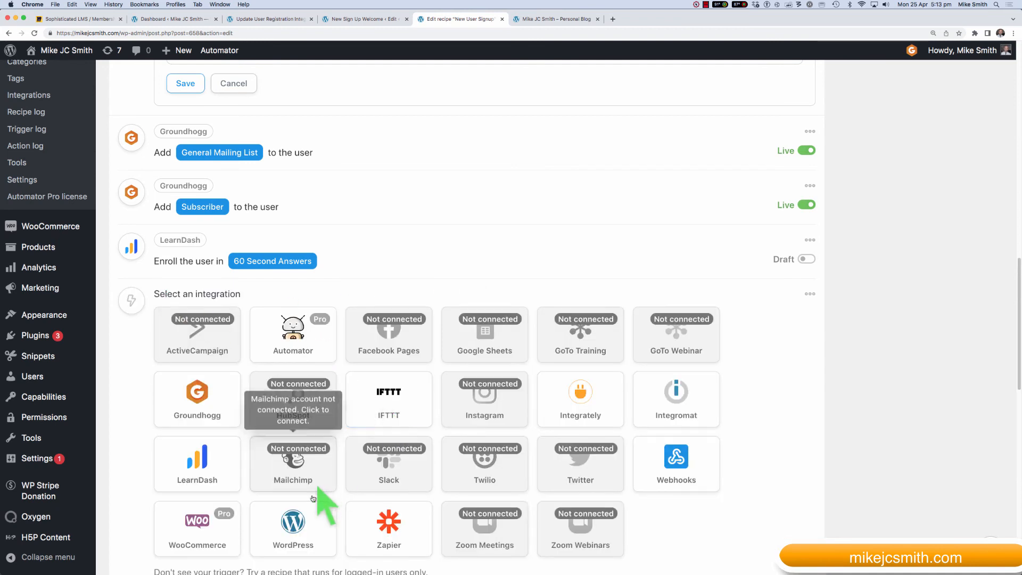
left_click(294, 524)
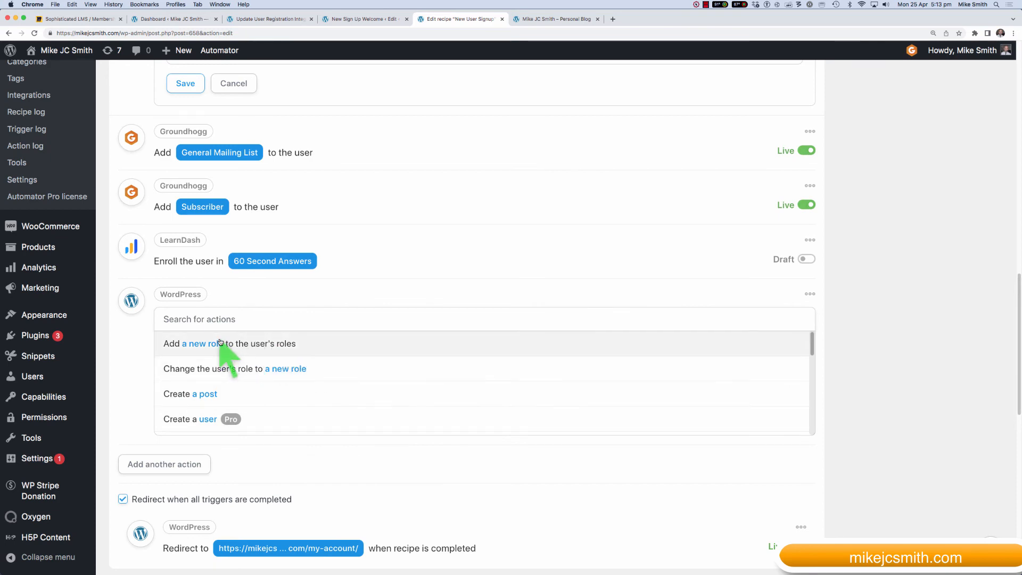
scroll(353, 367, "down", 1)
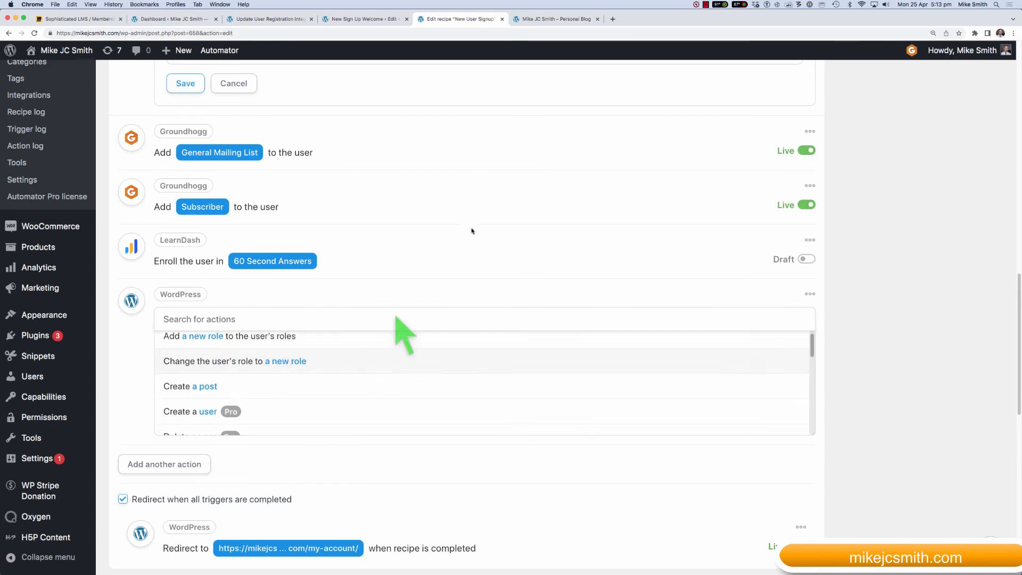
Review the new user's password, role, login and existing user settings in the recipe
scroll(526, 150, "up", 10)
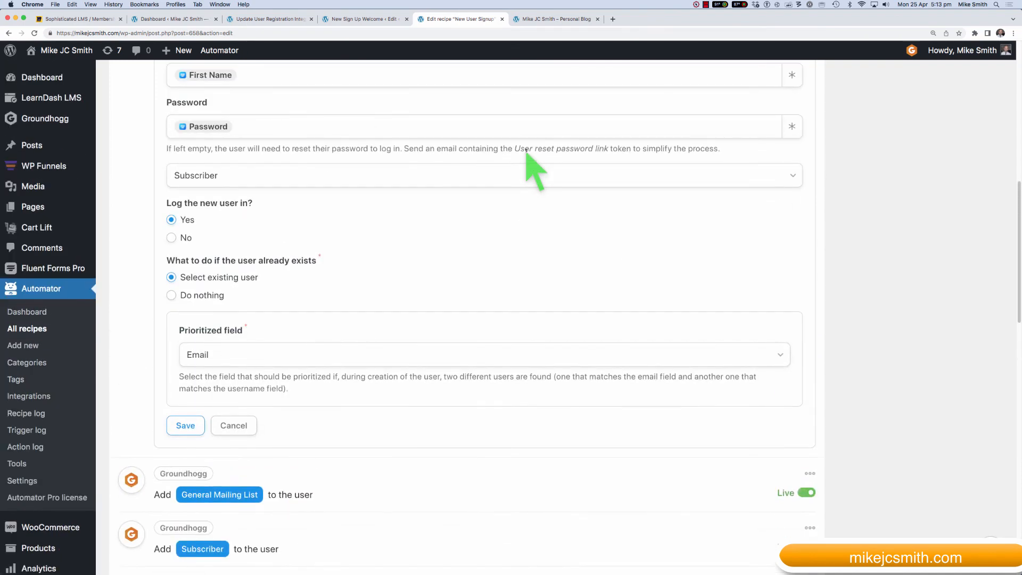
scroll(526, 150, "up", 3)
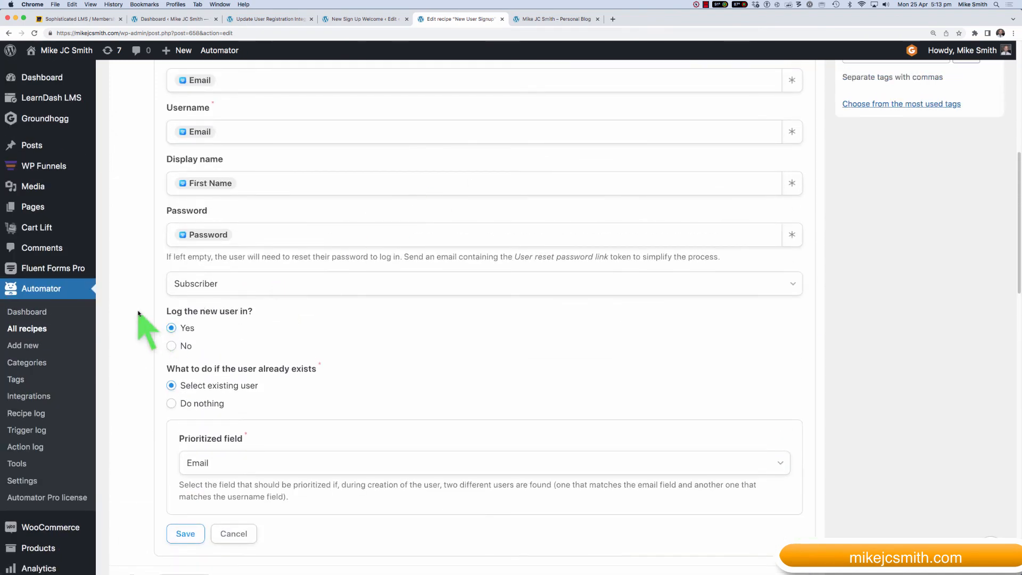
scroll(138, 313, "down", 11)
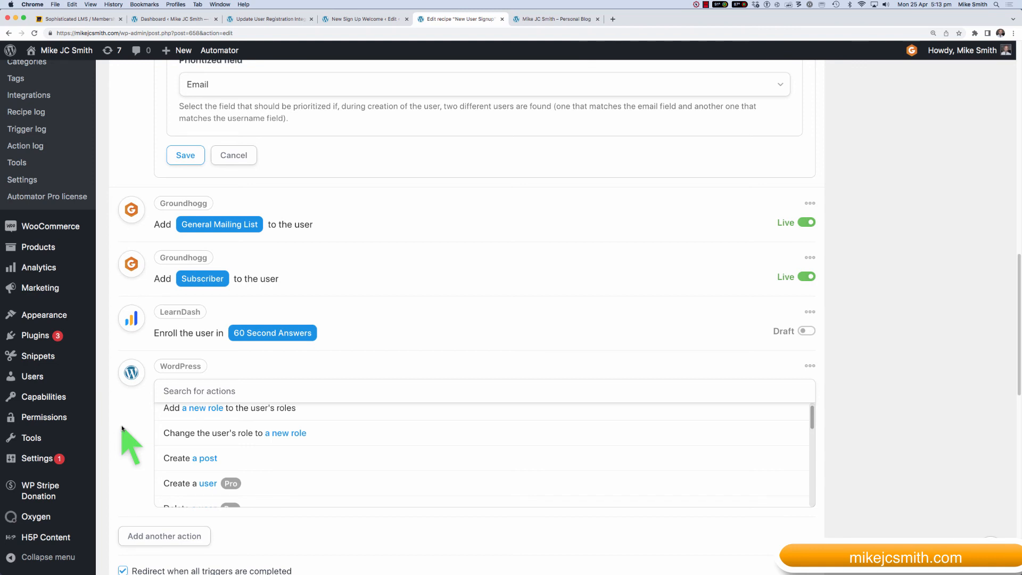
Look through the available WordPress actions, from role changes and user creation to sending an email, setting user meta and updating user details
scroll(121, 427, "down", 1)
scroll(337, 463, "down", 2)
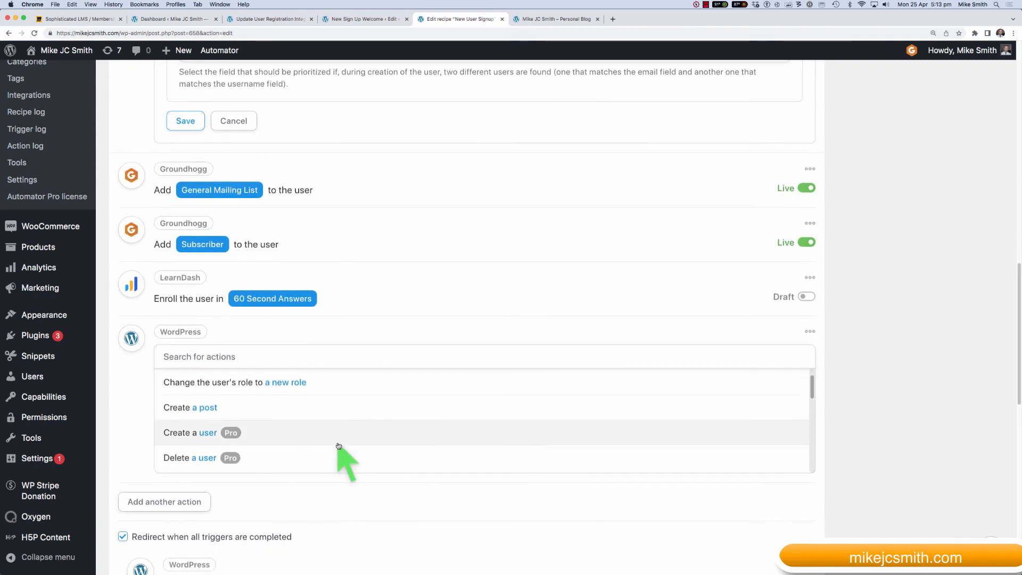
scroll(339, 446, "down", 2)
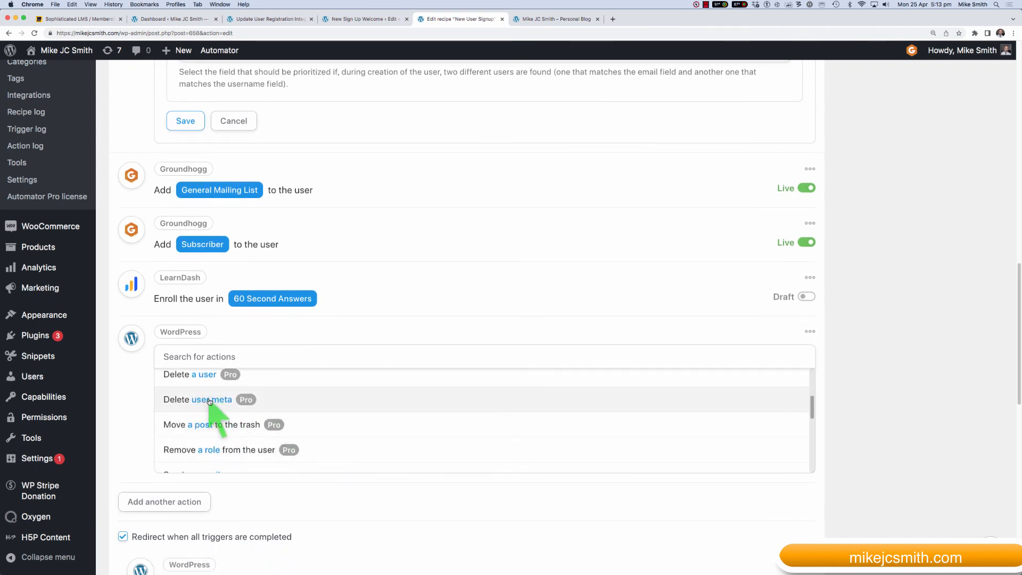
scroll(376, 437, "up", 4)
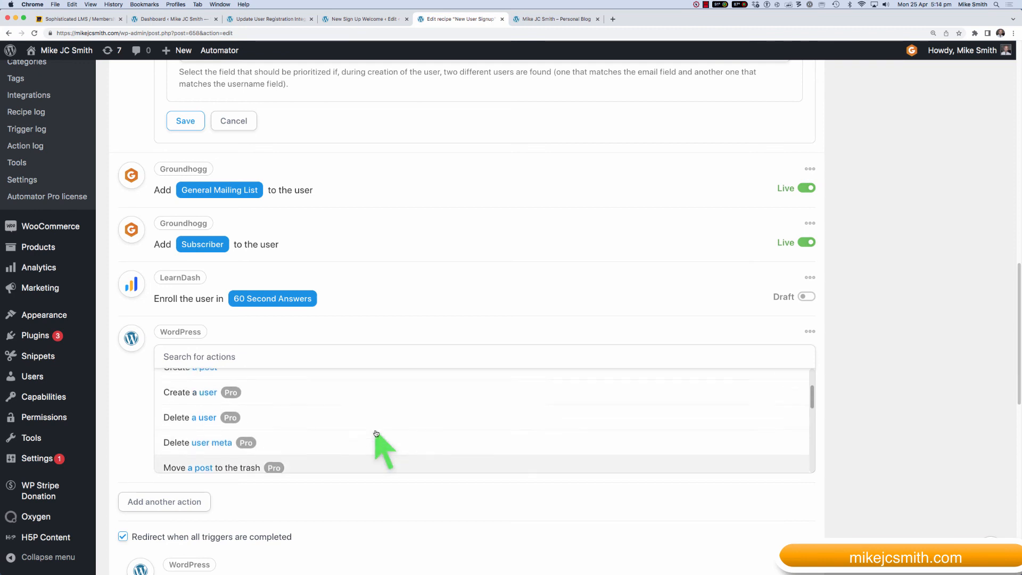
scroll(376, 433, "up", 1)
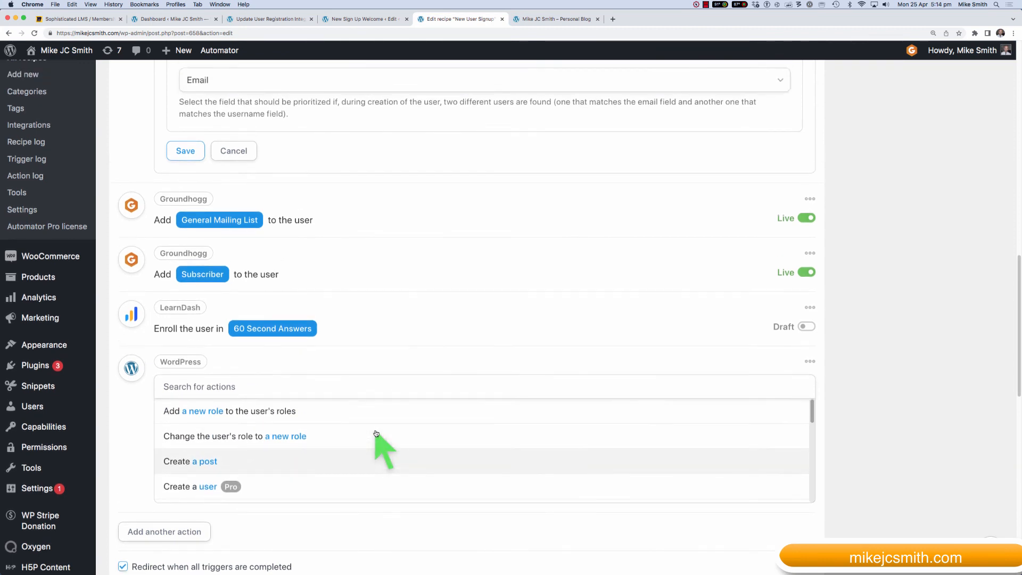
scroll(376, 433, "down", 1)
scroll(376, 434, "down", 3)
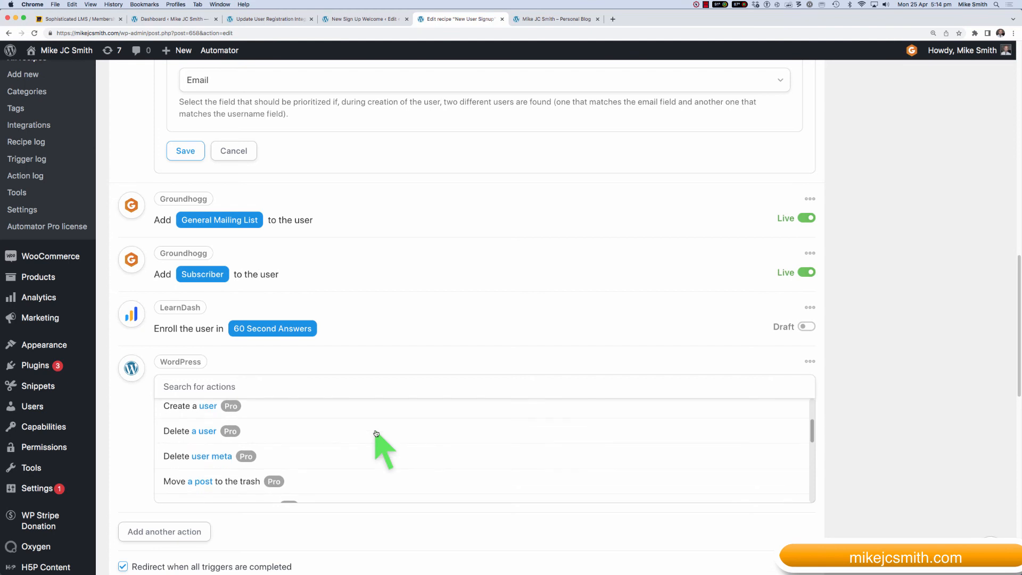
scroll(376, 433, "down", 4)
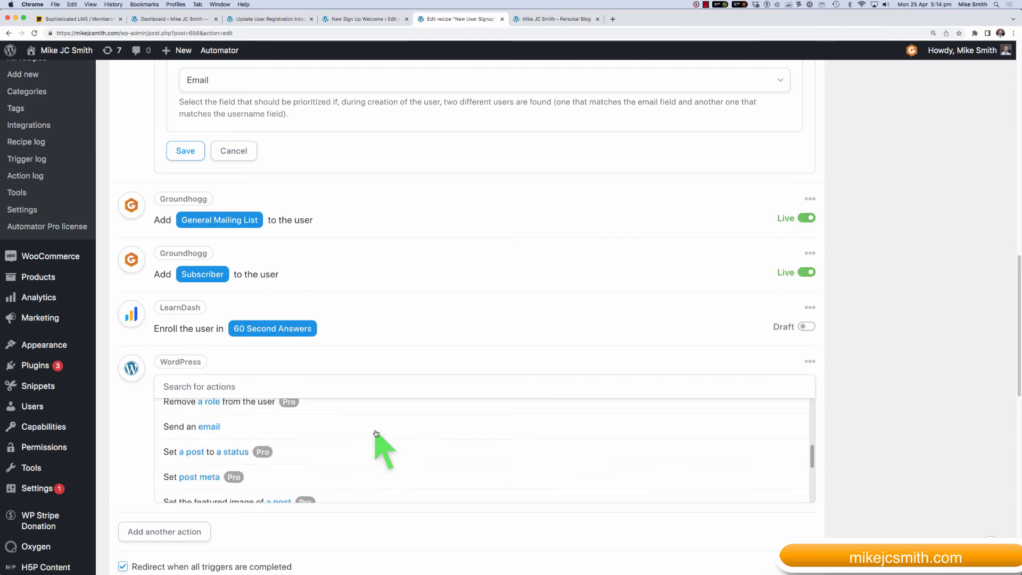
scroll(376, 434, "down", 5)
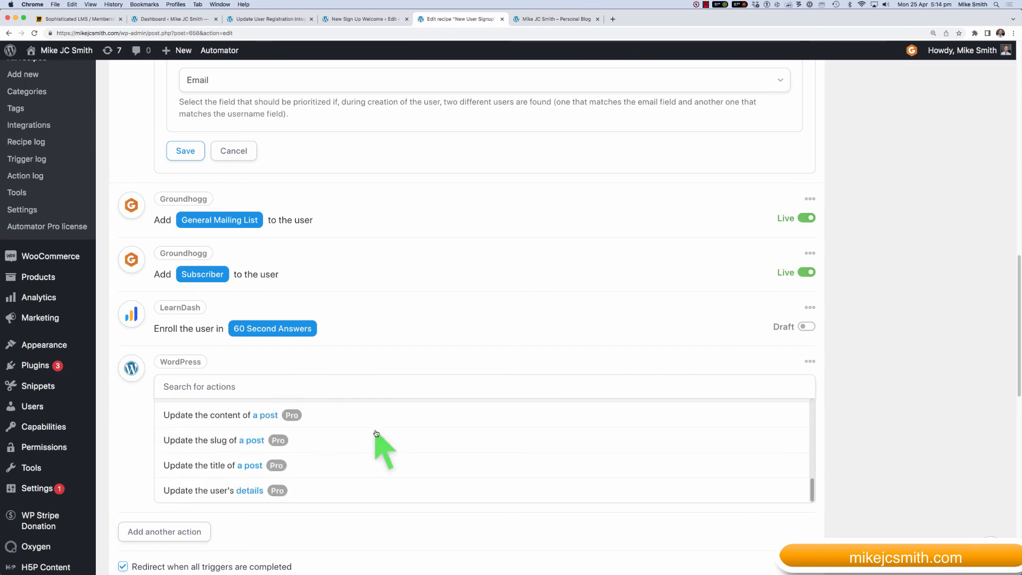
scroll(376, 433, "down", 3)
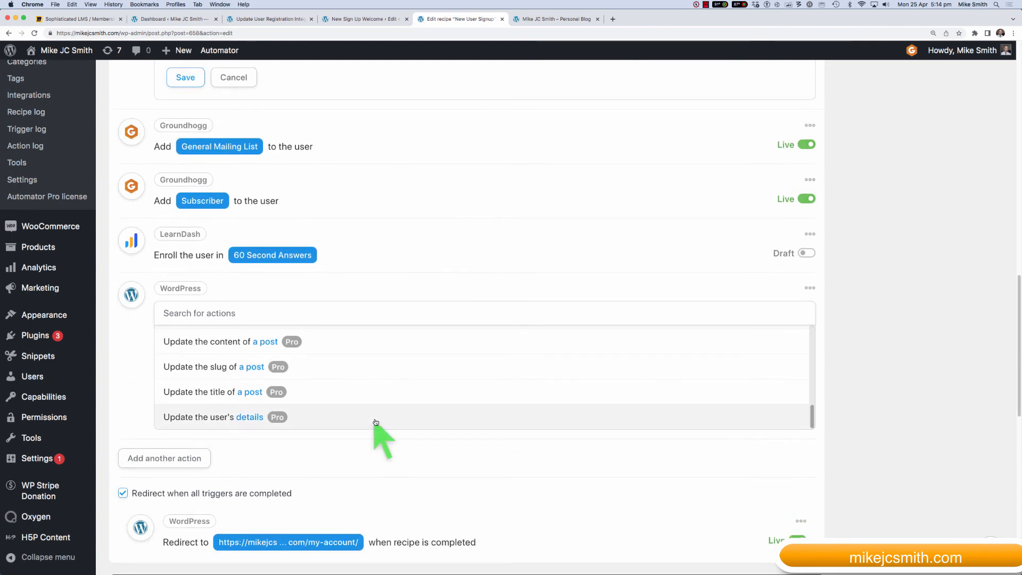
scroll(381, 414, "up", 4)
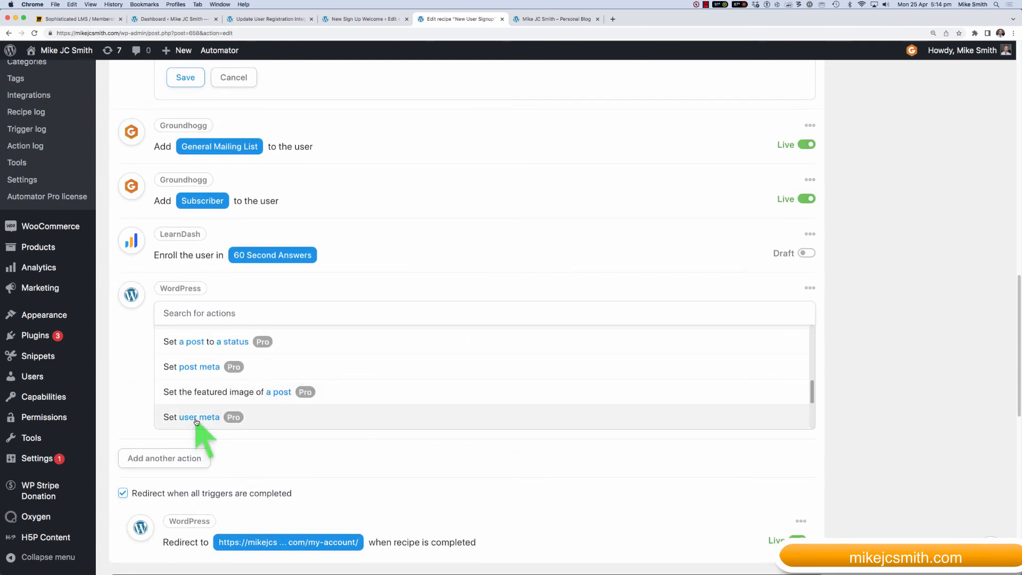
scroll(359, 399, "up", 3)
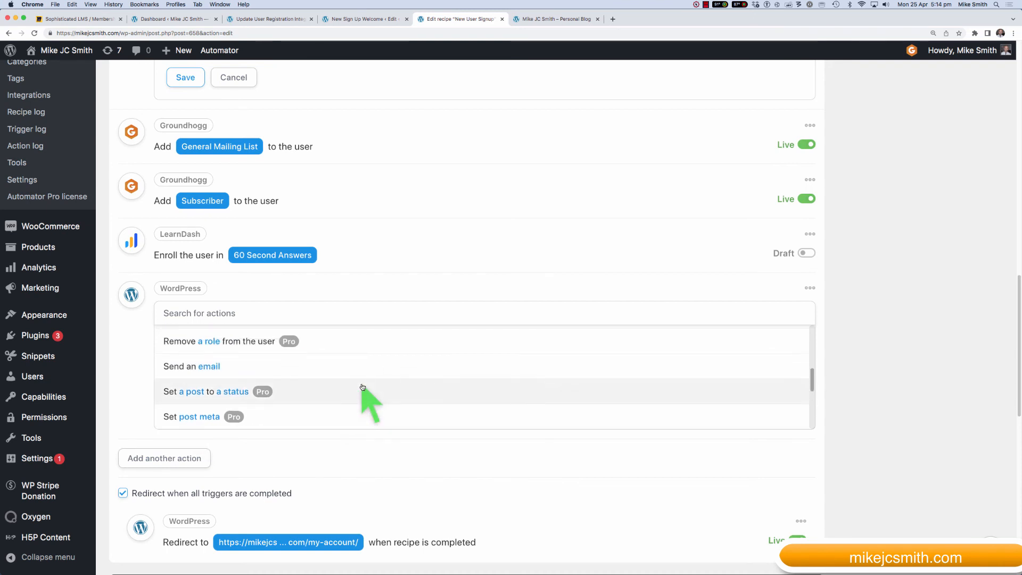
scroll(362, 388, "up", 4)
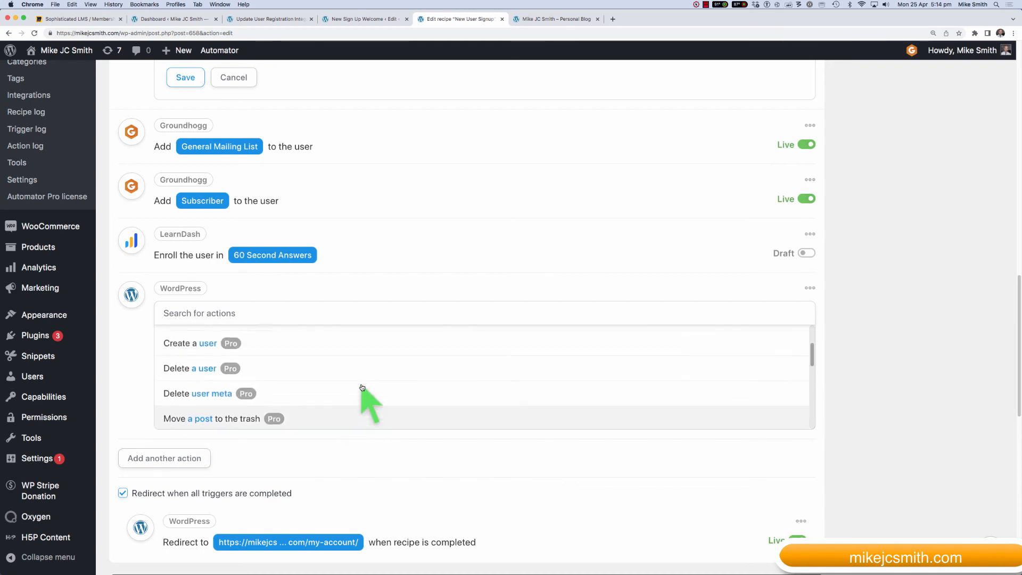
scroll(362, 387, "up", 4)
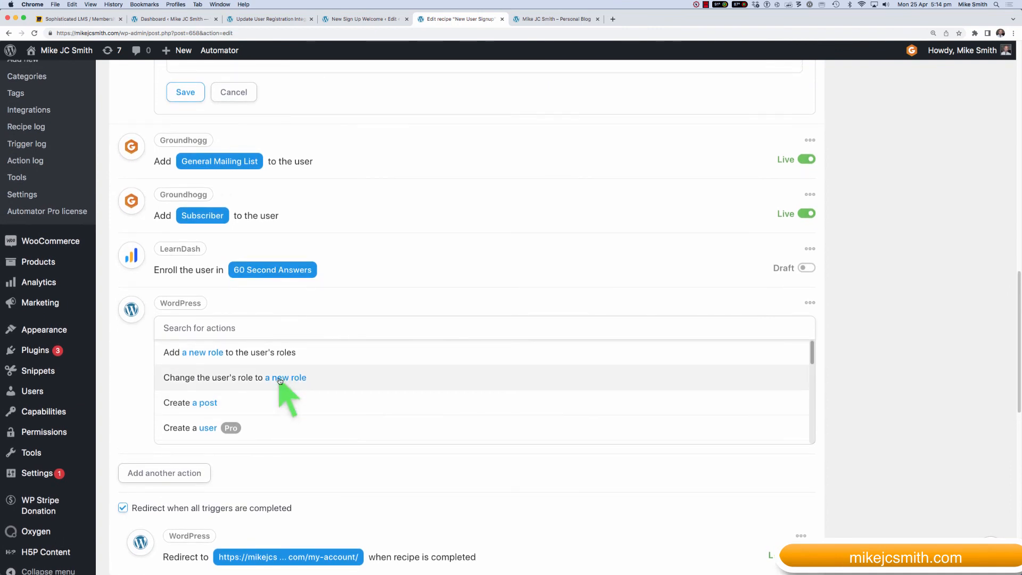
scroll(427, 395, "down", 6)
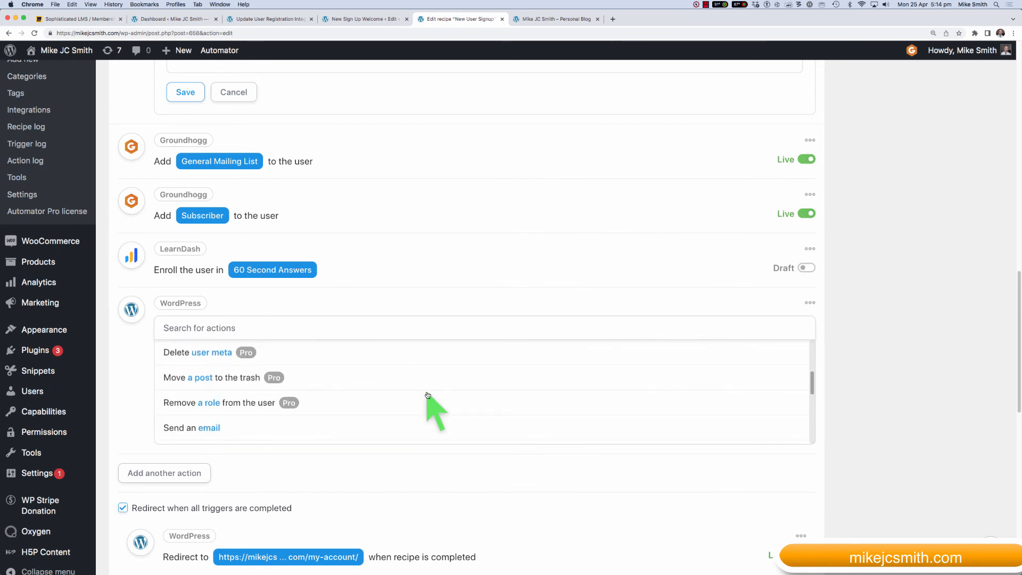
scroll(428, 395, "down", 2)
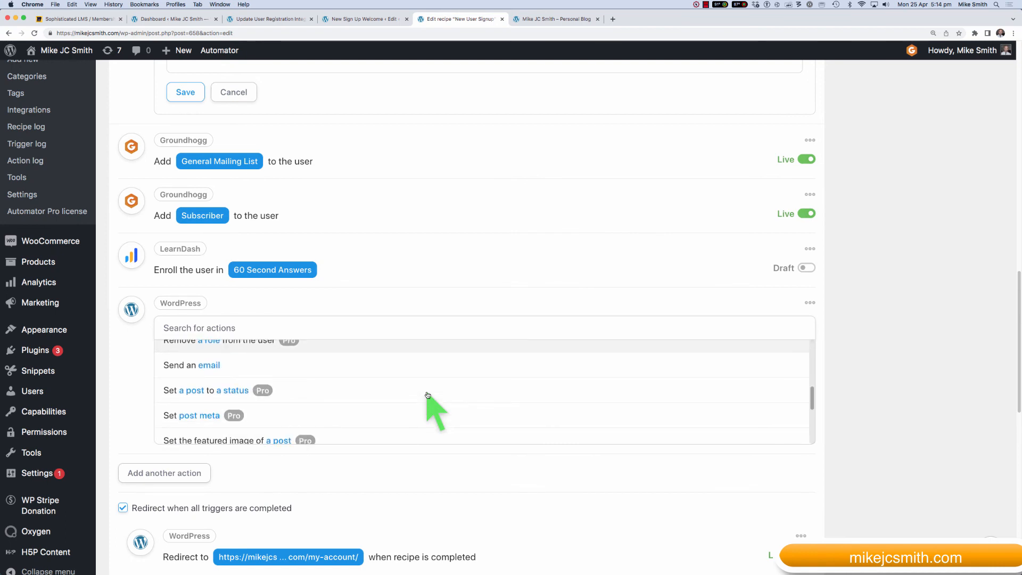
scroll(413, 394, "down", 1)
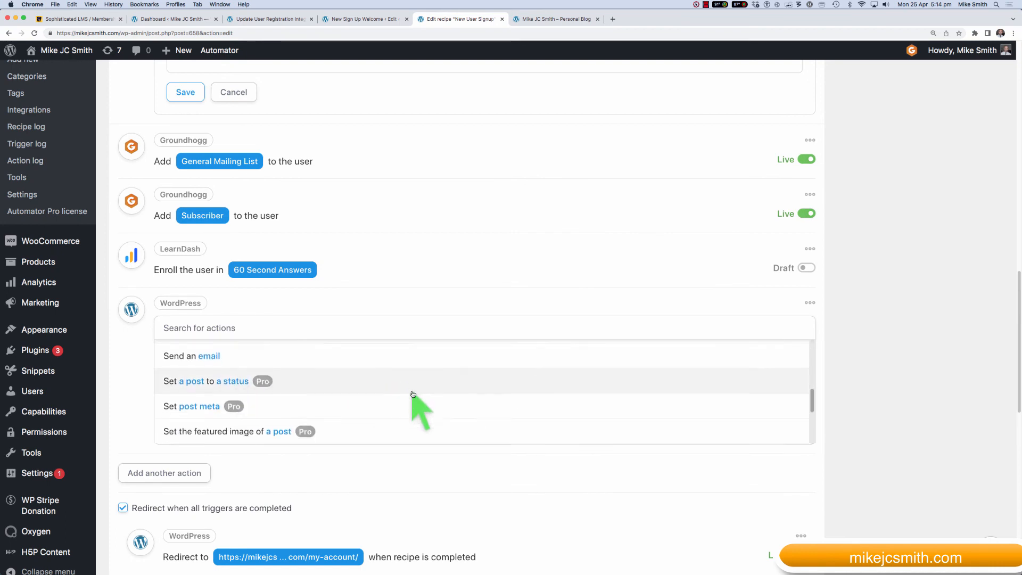
scroll(412, 394, "down", 2)
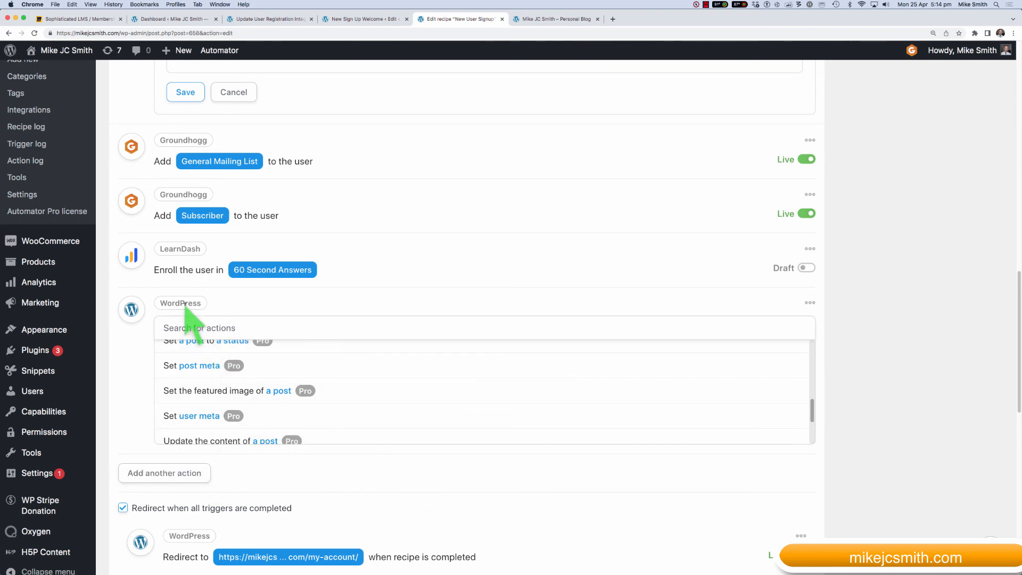
Start another recipe action and look over the integrations offered for it
left_click(176, 480)
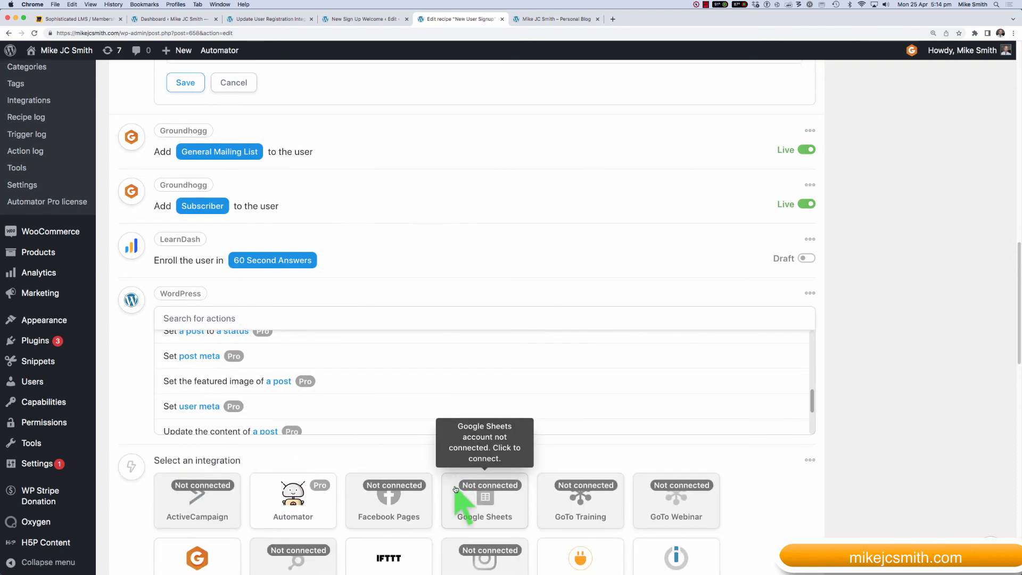
scroll(463, 479, "down", 3)
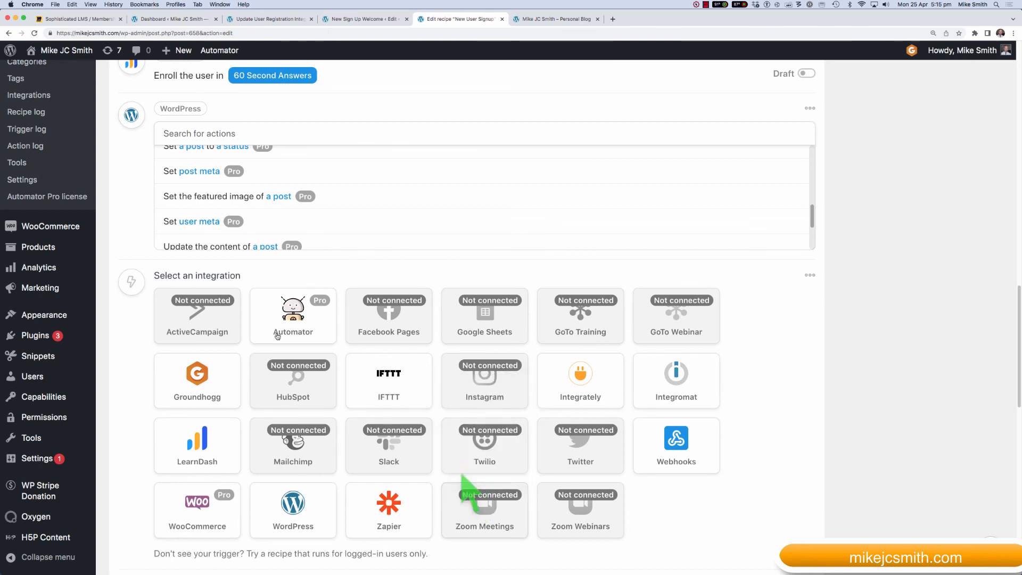
mouse_move(120, 261)
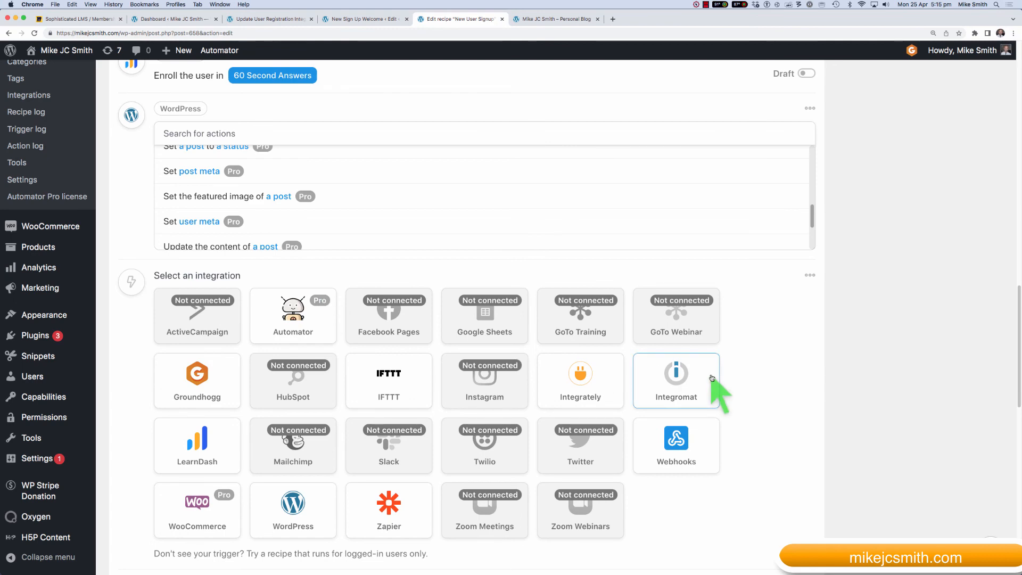
Delete the unfinished WordPress action from the recipe
scroll(711, 378, "up", 3)
scroll(712, 376, "up", 1)
mouse_move(811, 184)
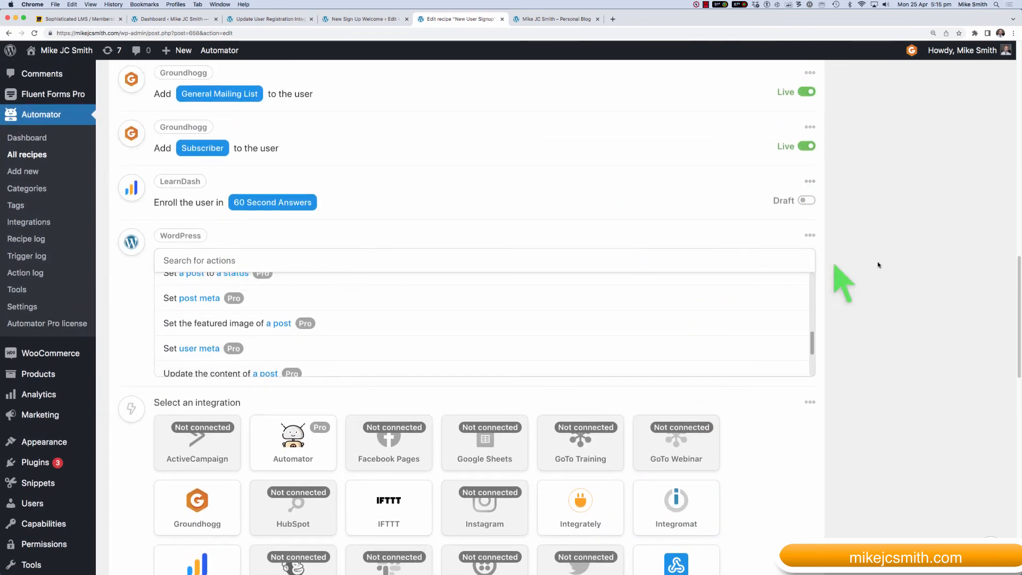
left_click(810, 236)
left_click(777, 256)
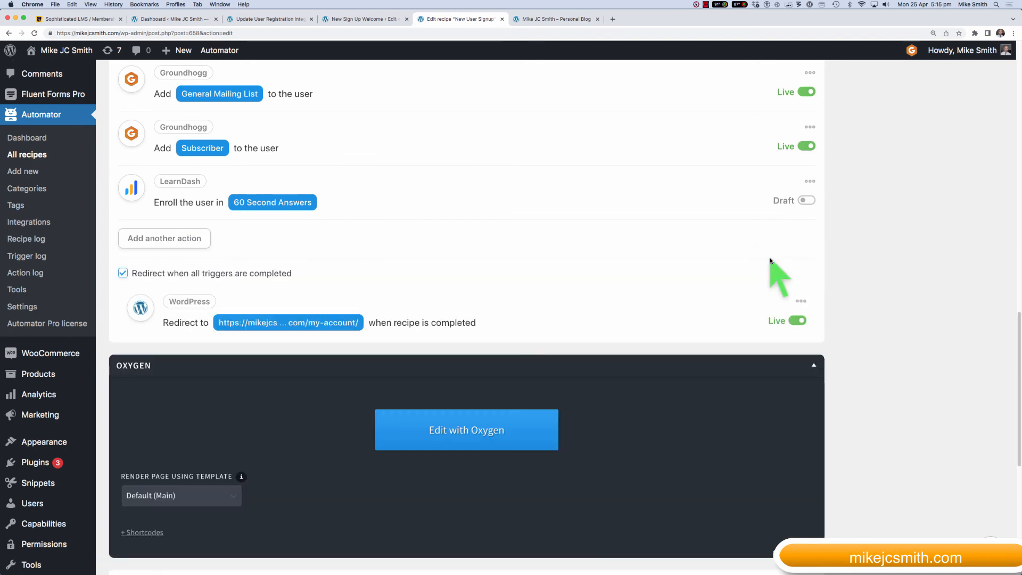
Delete the LearnDash action that enrolls the user in 60 Second Answers from the recipe
left_click(809, 181)
left_click(778, 203)
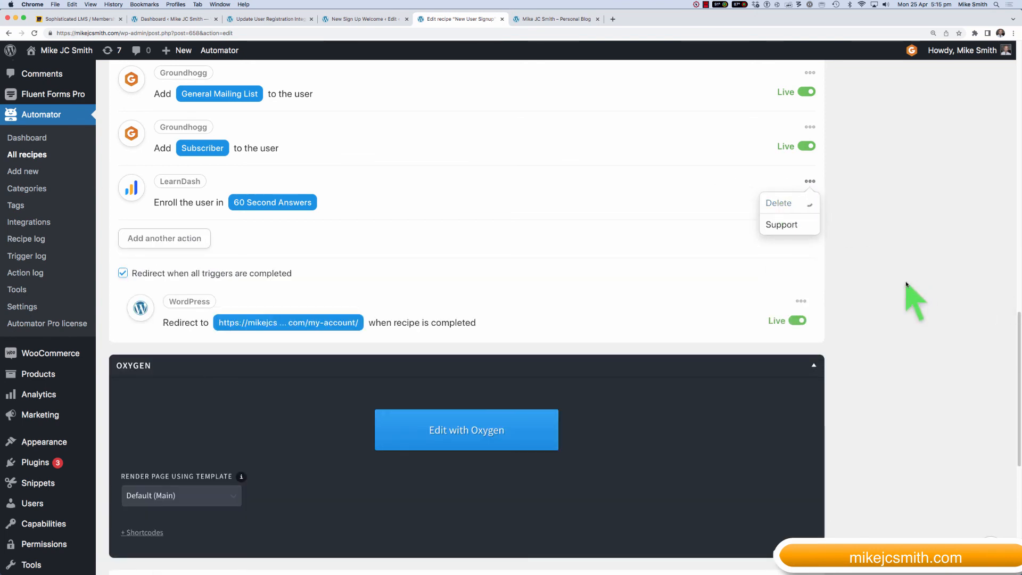
Review the New User Signup recipe from its Fluent Forms trigger through the user data settings to the Groundhogg actions and redirect
scroll(910, 284, "up", 4)
scroll(907, 284, "up", 10)
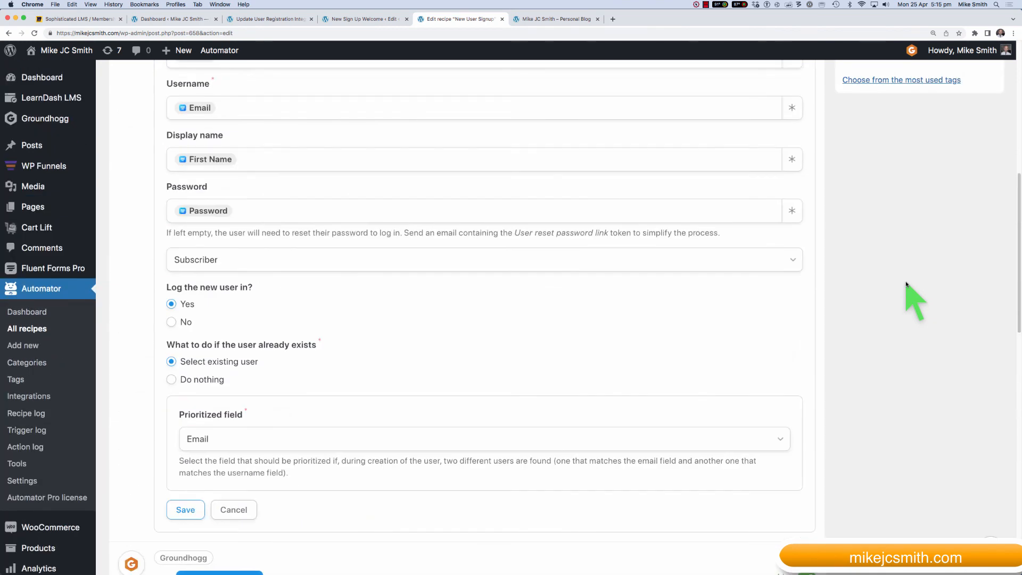
scroll(906, 283, "up", 3)
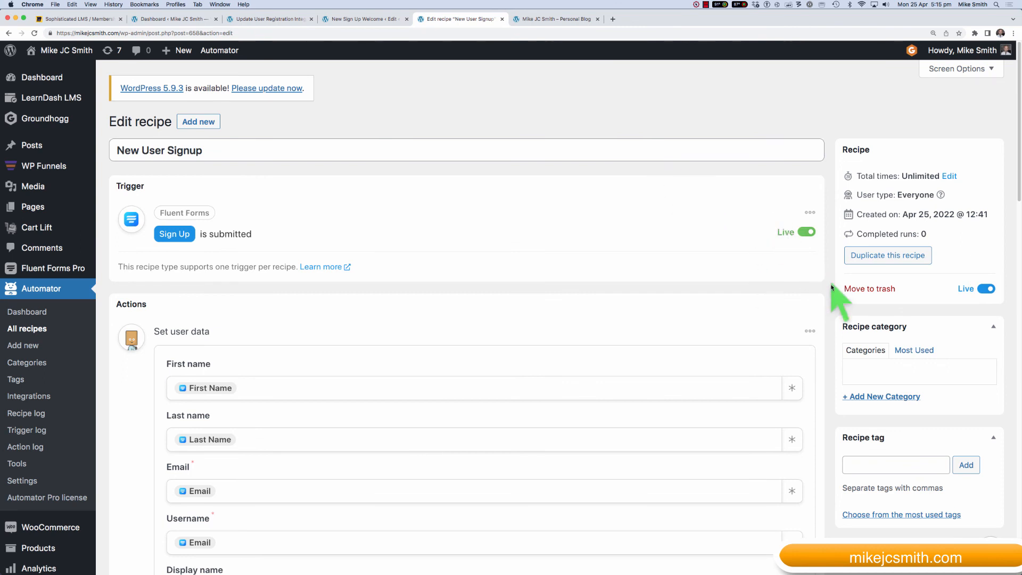
scroll(831, 288, "down", 2)
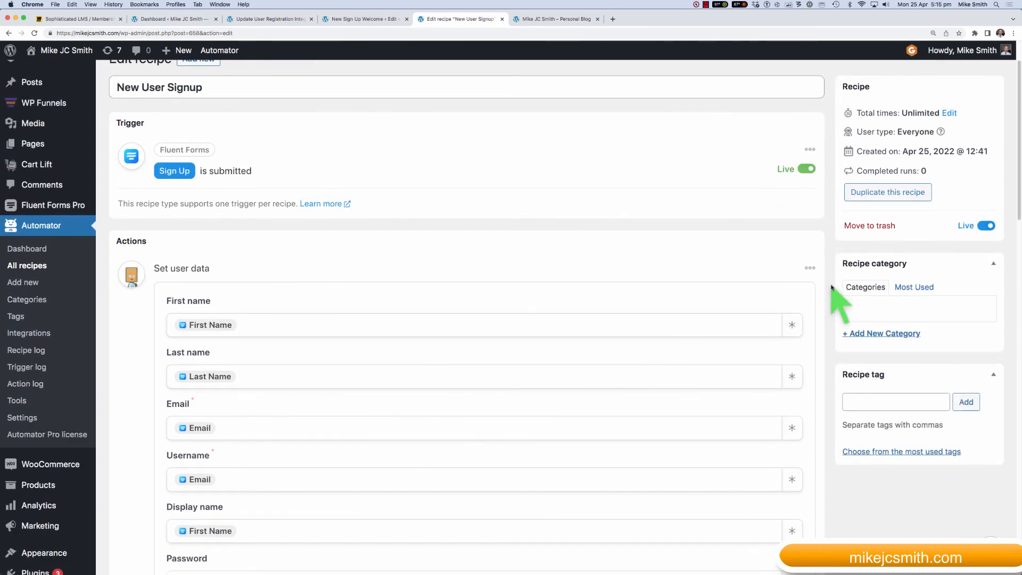
scroll(832, 288, "down", 5)
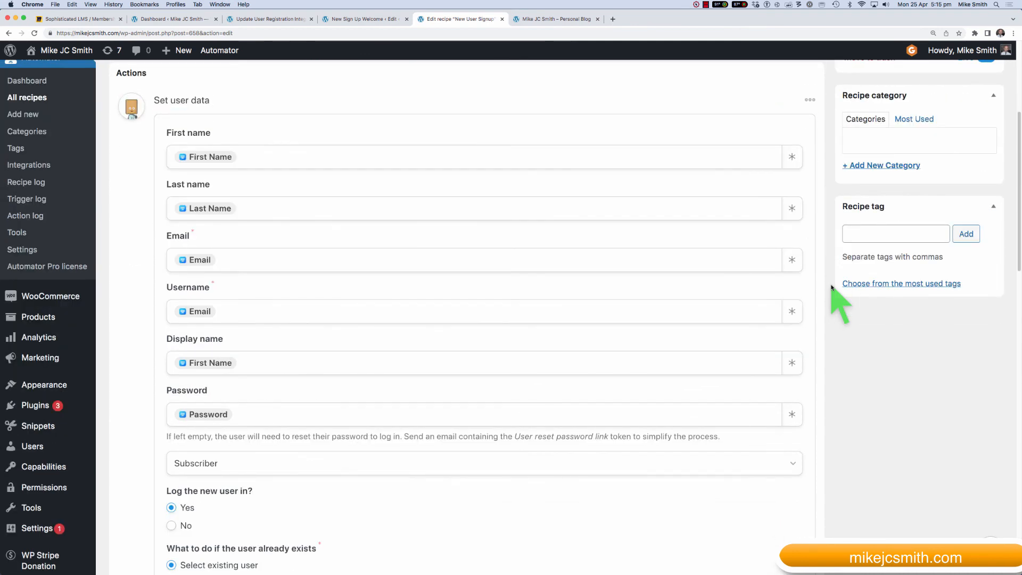
scroll(831, 287, "down", 2)
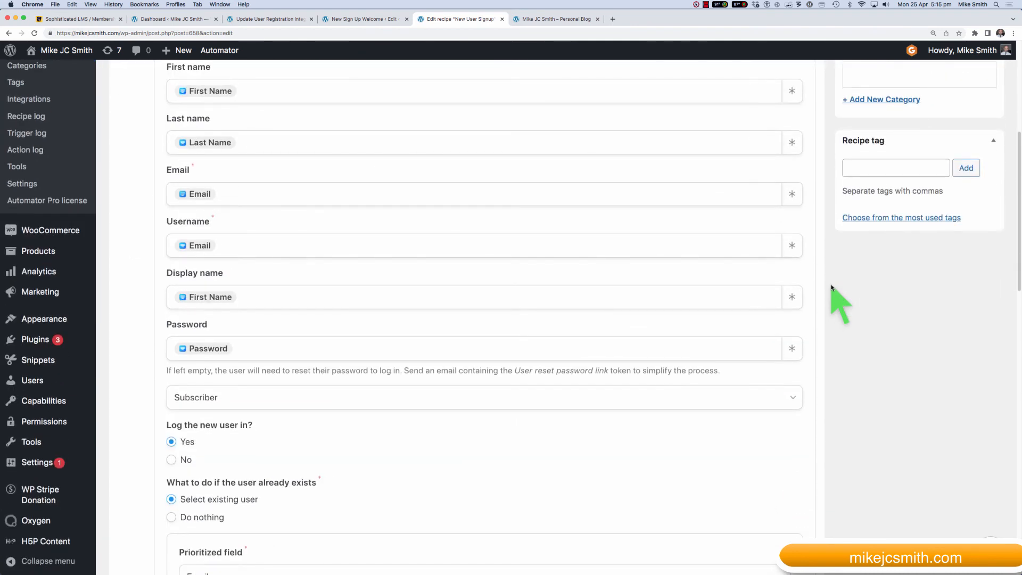
scroll(831, 287, "down", 9)
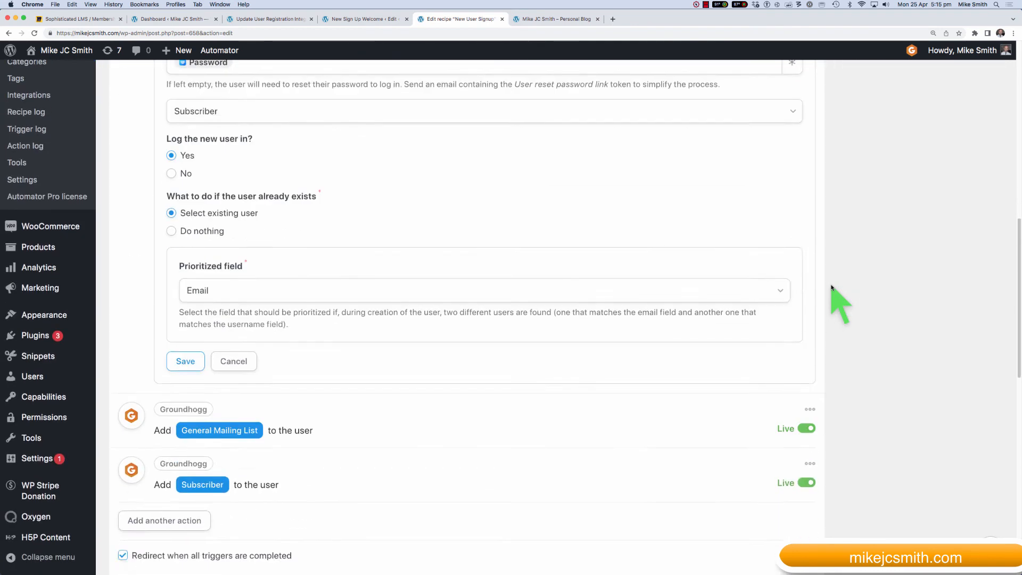
scroll(831, 287, "down", 3)
Check the redirect action's extra options and the delay and schedule settings for the General Mailing List action, leaving them unset
left_click(801, 480)
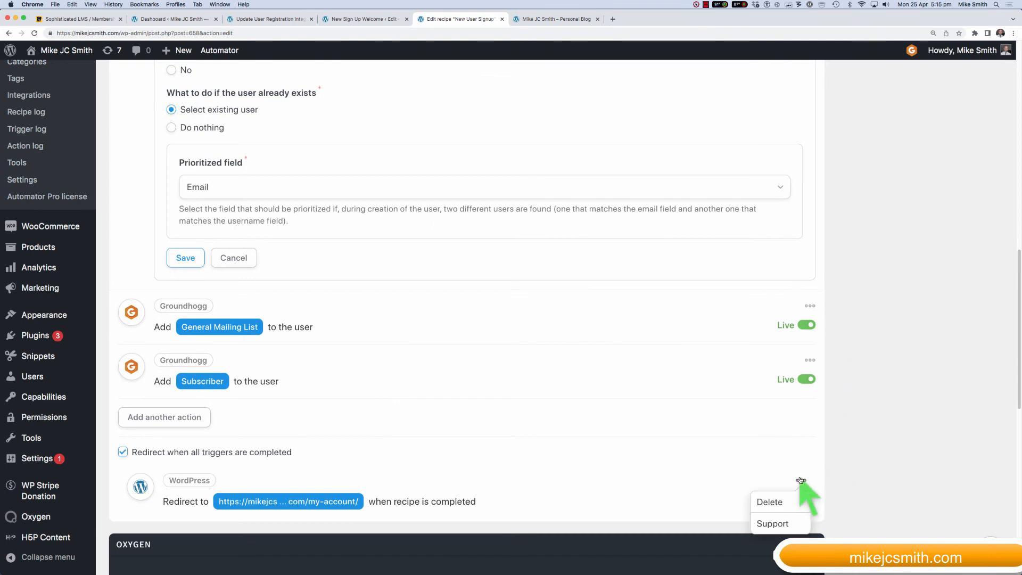
left_click(855, 447)
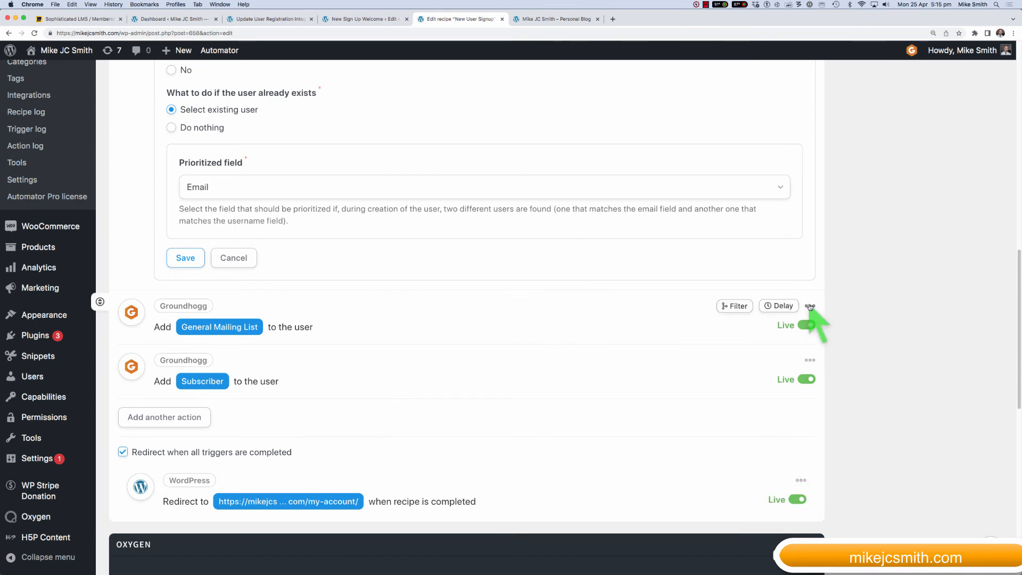
left_click(785, 306)
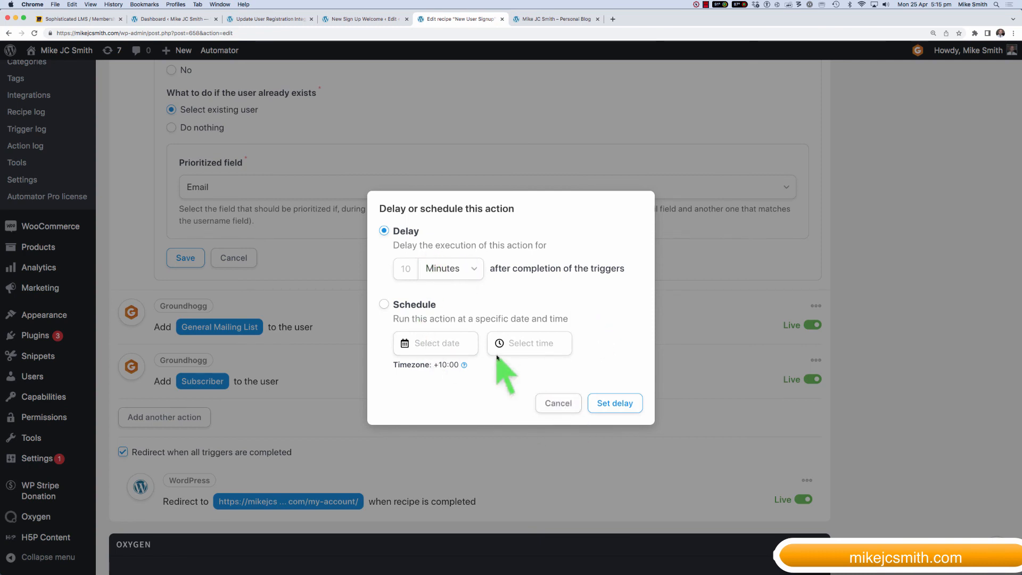
left_click(572, 406)
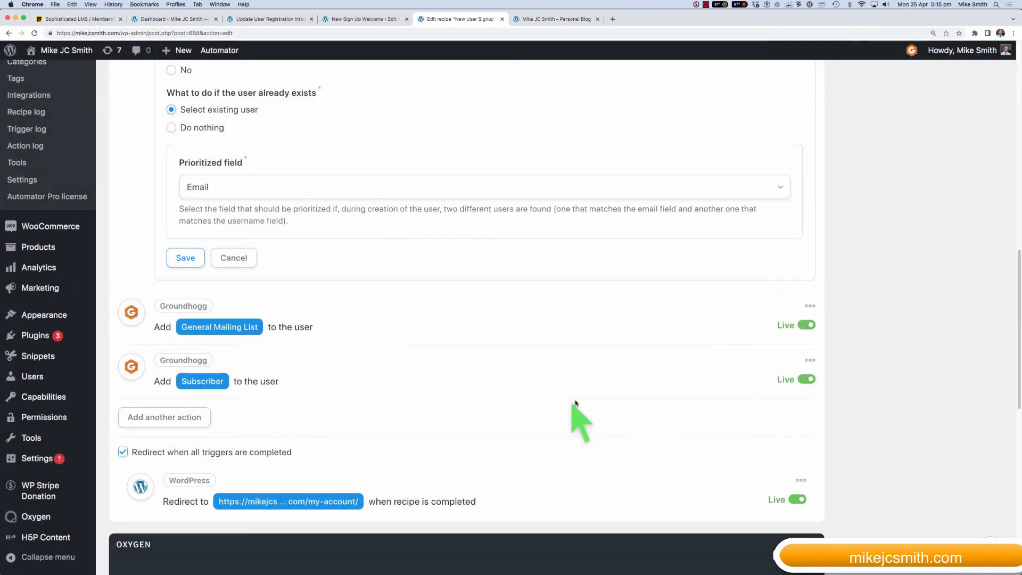
Switch to the Miro board and bring up the Sign Up Form Objectives frame
scroll(840, 290, "up", 3)
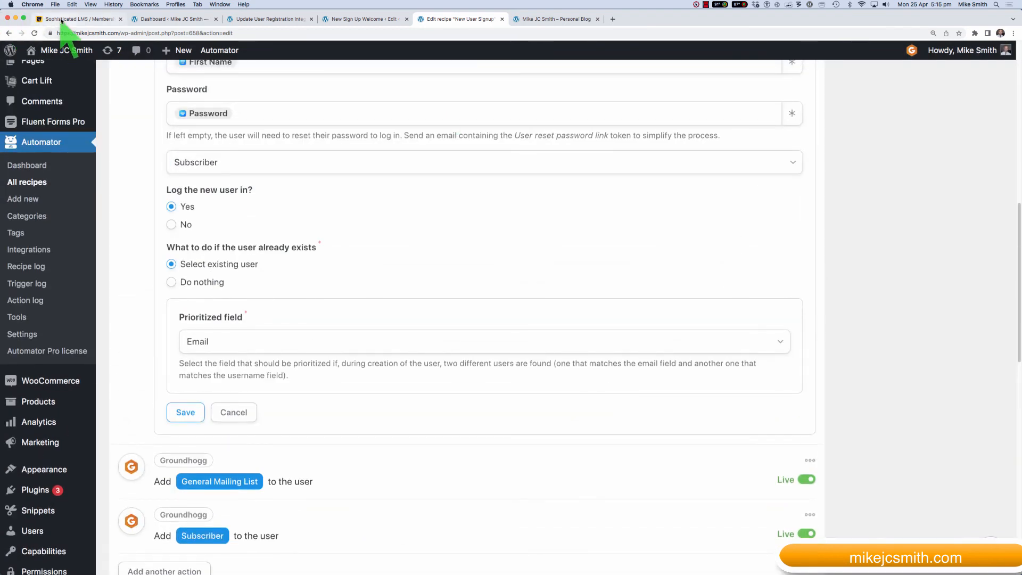
left_click(40, 20)
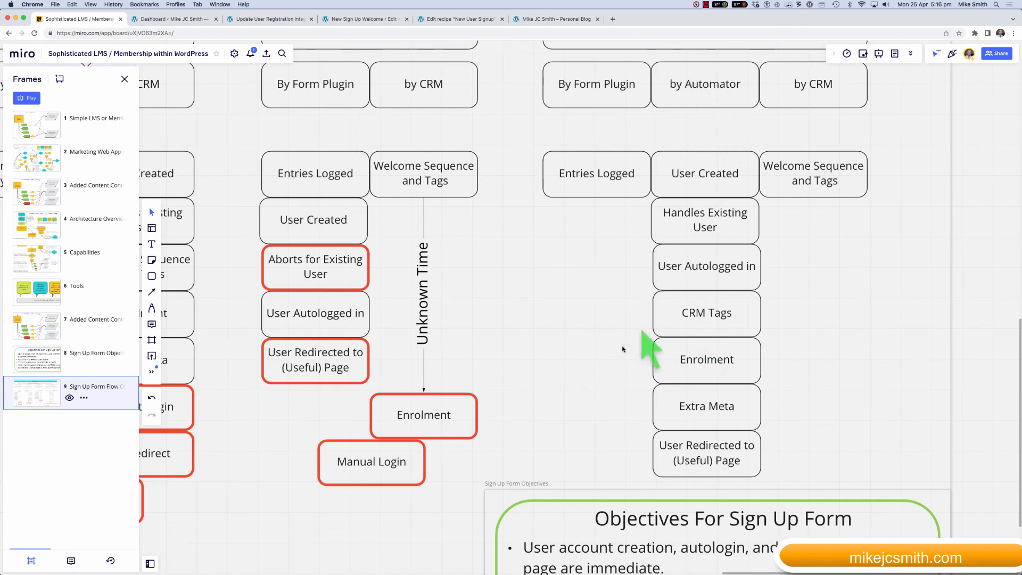
left_click(31, 365)
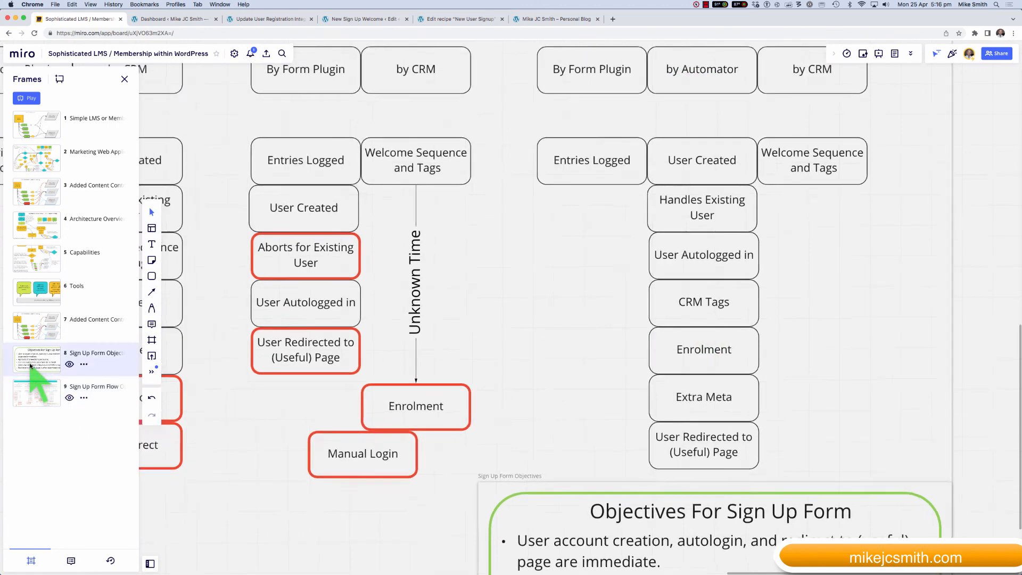